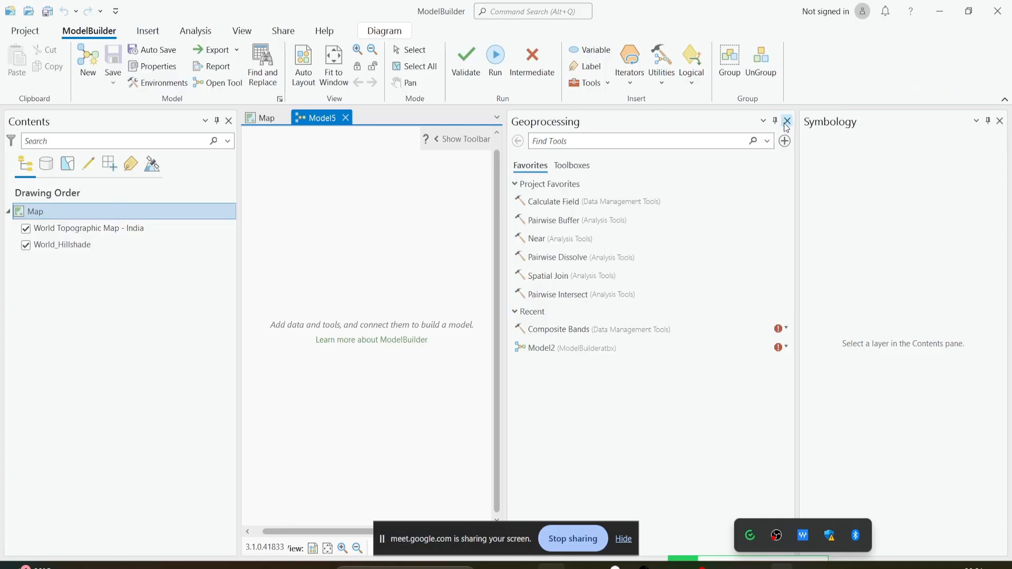
Step: Close the Geoprocessing pane to give the model canvas more room
click(788, 121)
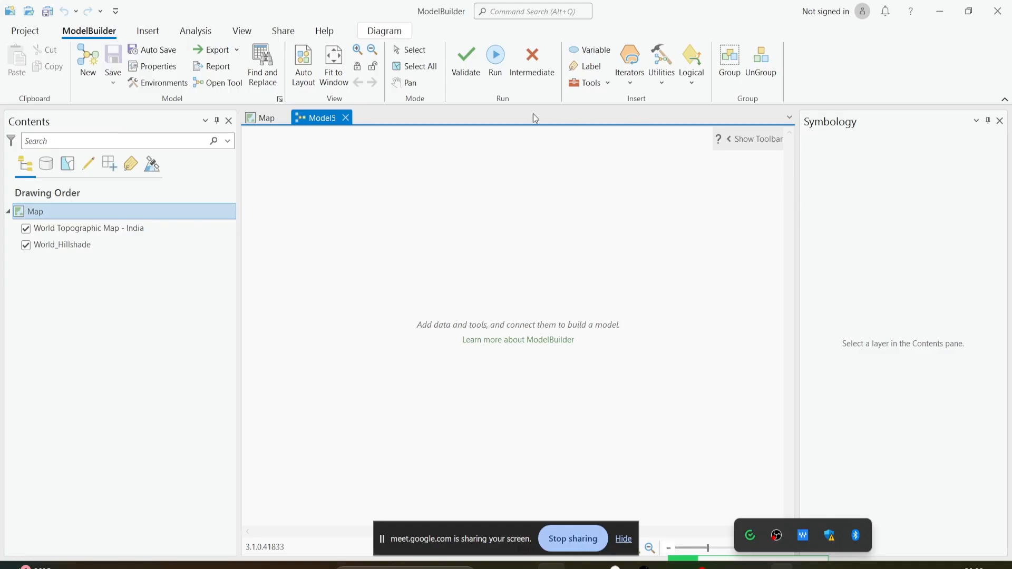
click(607, 85)
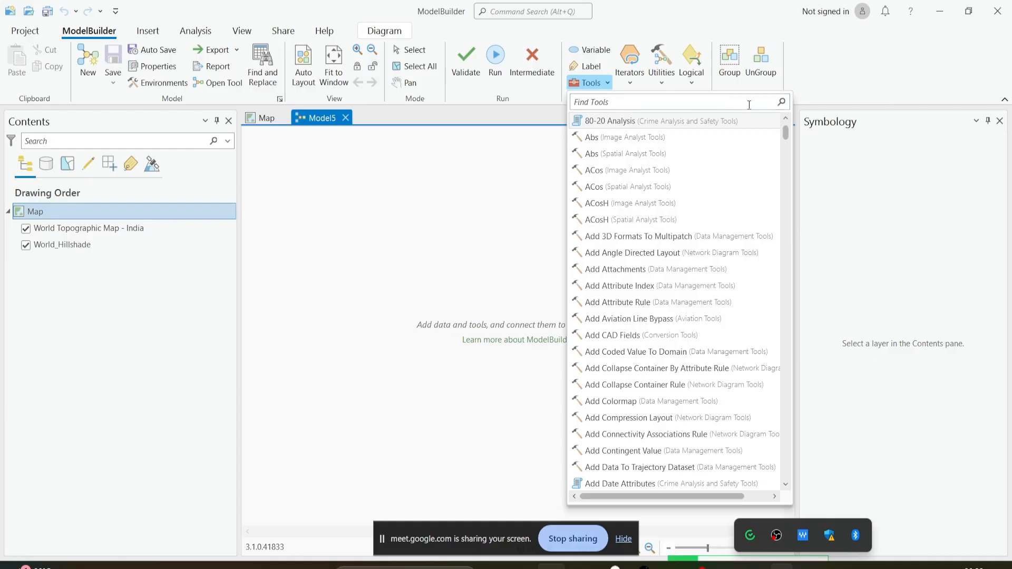
click(805, 84)
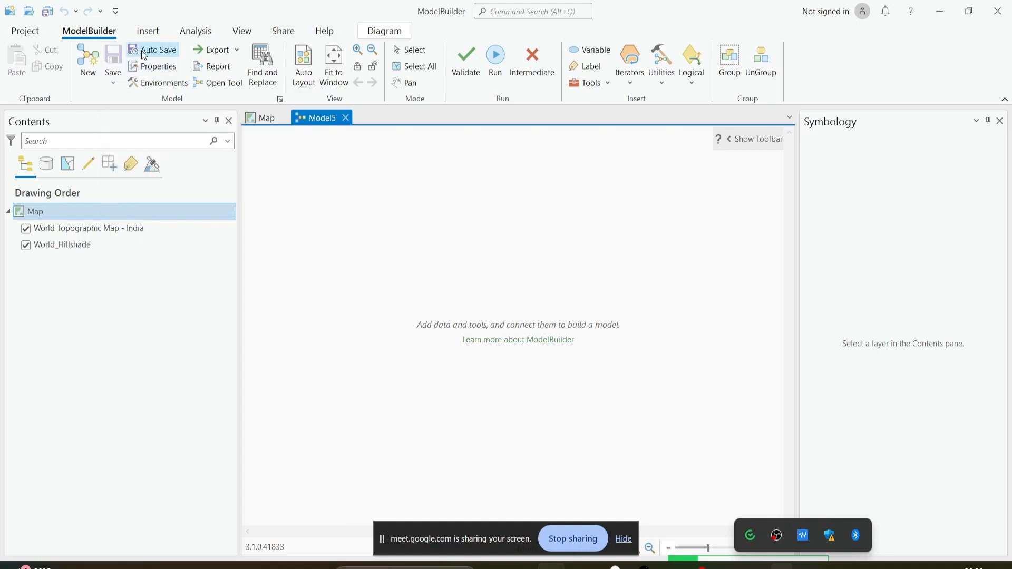
click(238, 49)
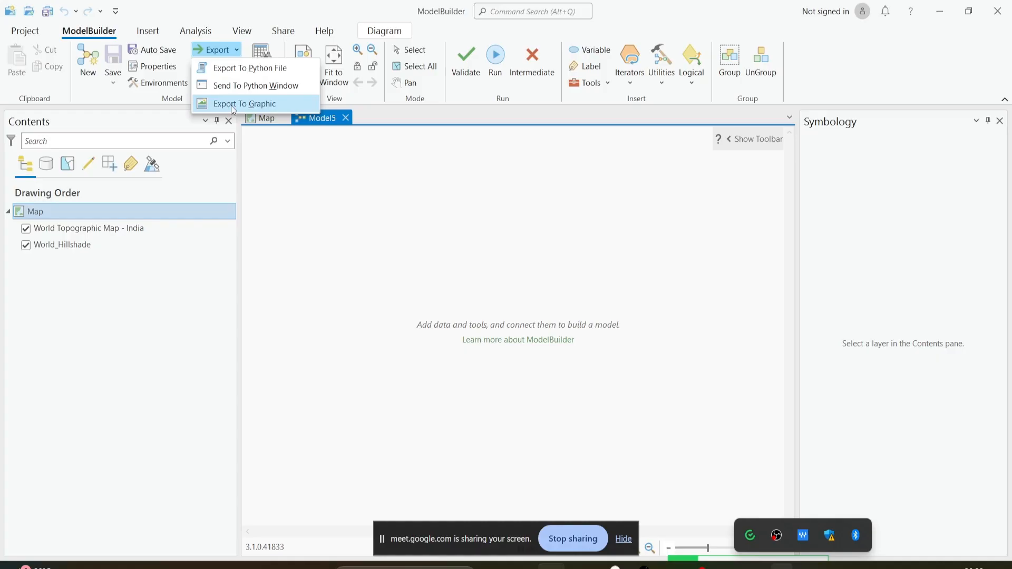
click(458, 185)
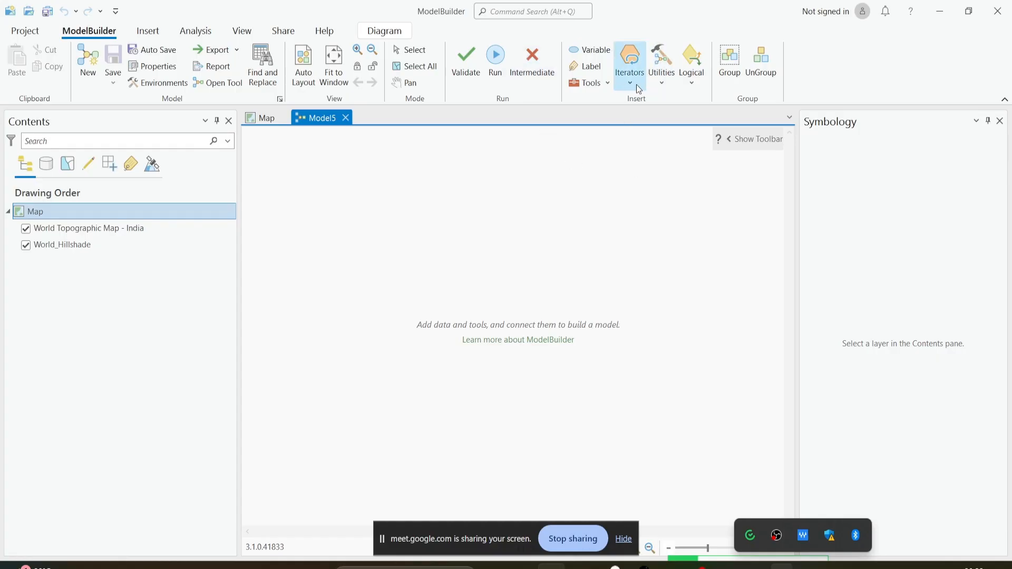
Step: Find the Composite Bands tool, add it to the model and place it in the upper part of the canvas
click(608, 84)
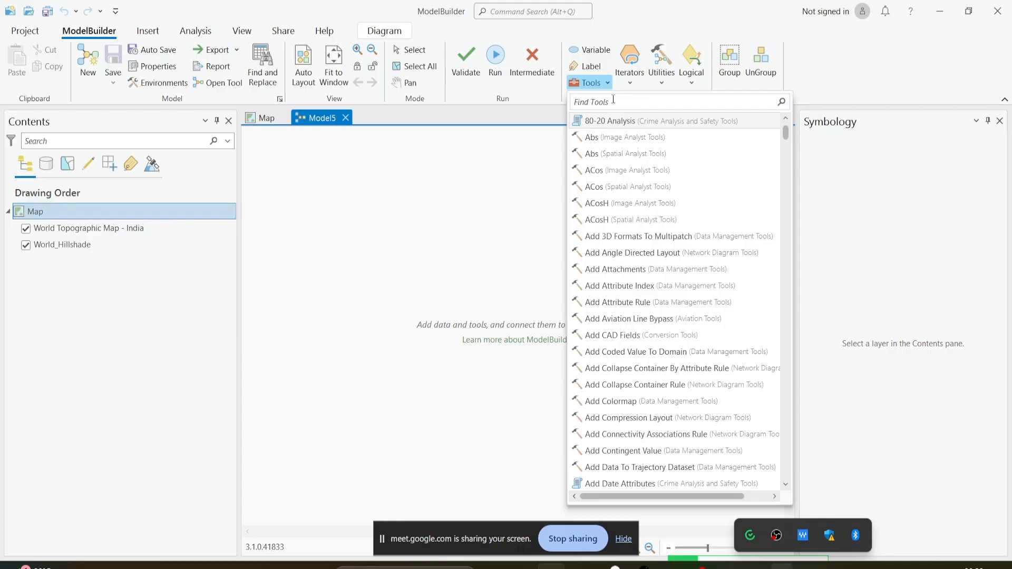
text(com)
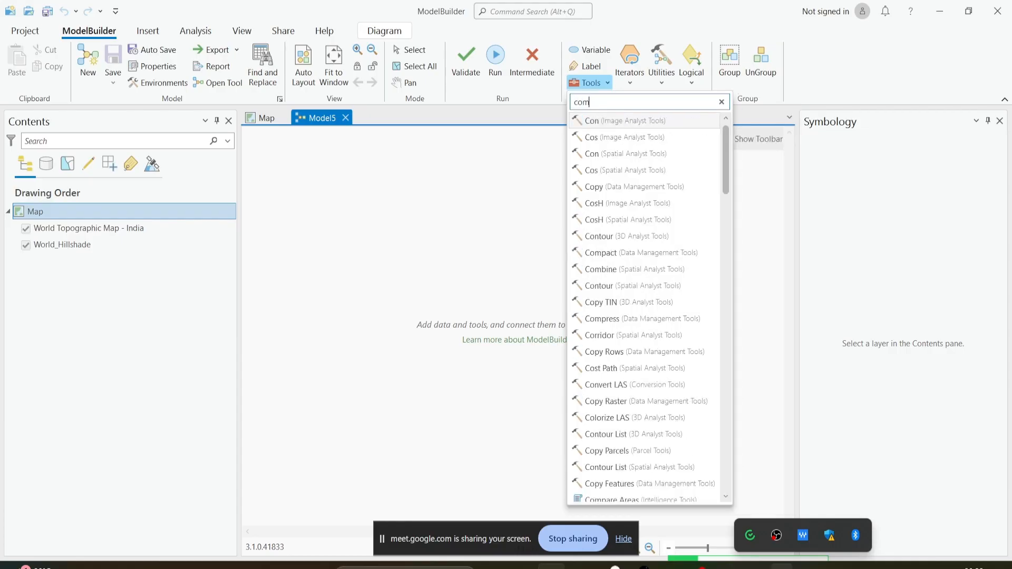
click(490, 165)
click(607, 85)
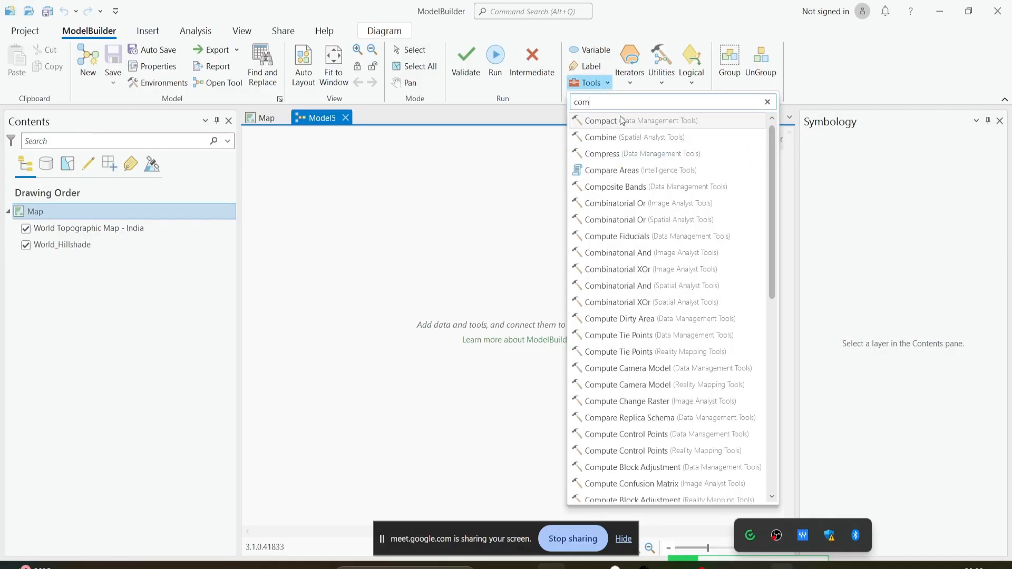
text(posit)
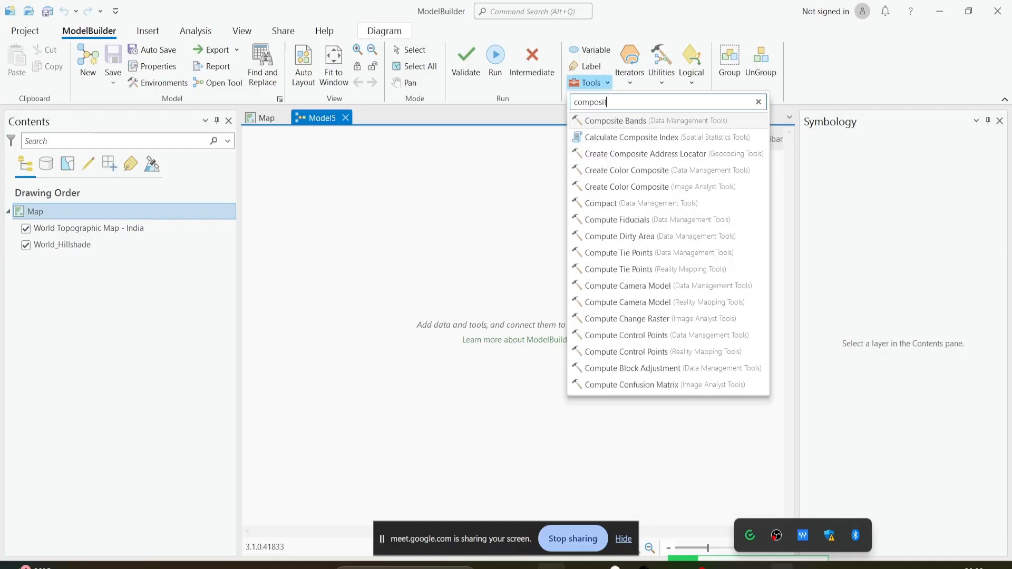
click(613, 122)
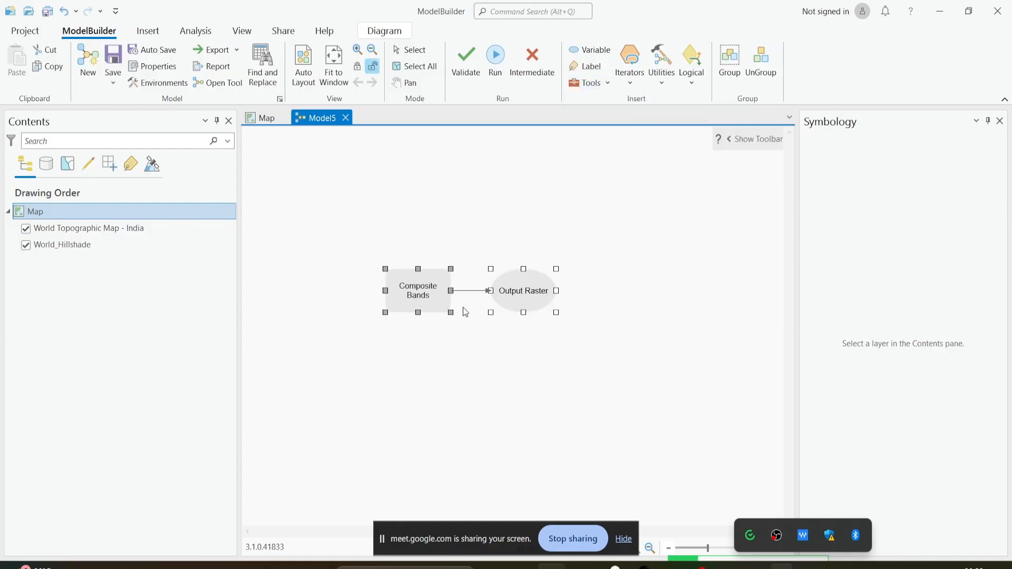
scroll(494, 320, down, 1)
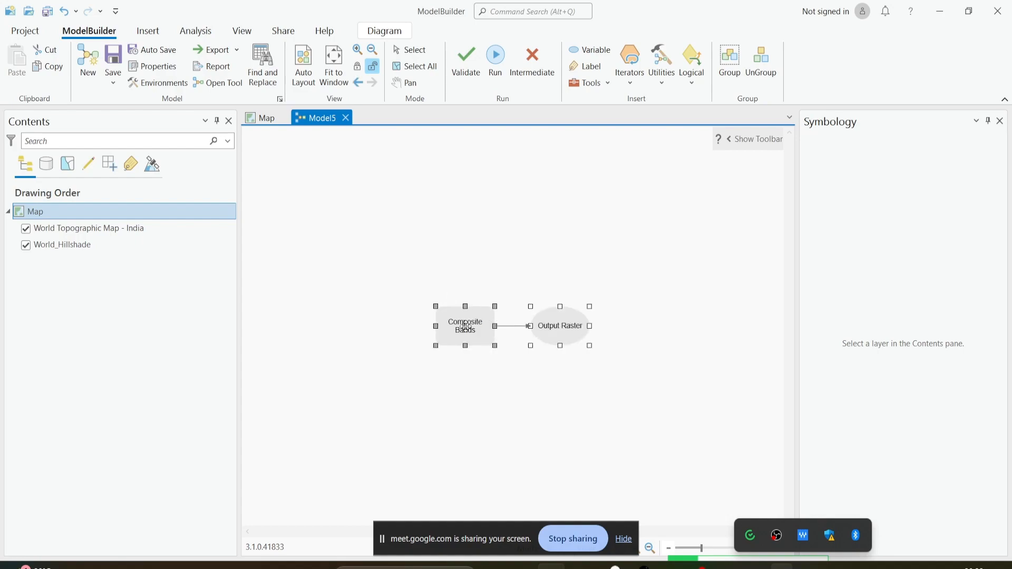
drag(459, 319, 378, 203)
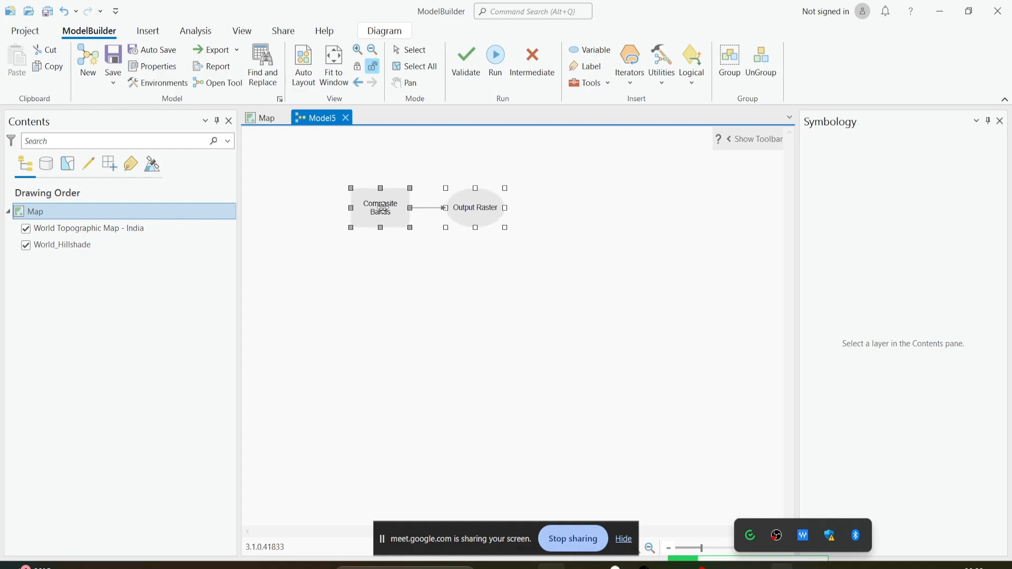
Step: Add a second Composite Bands tool to the model, below the first one
click(609, 84)
drag(617, 116, 374, 313)
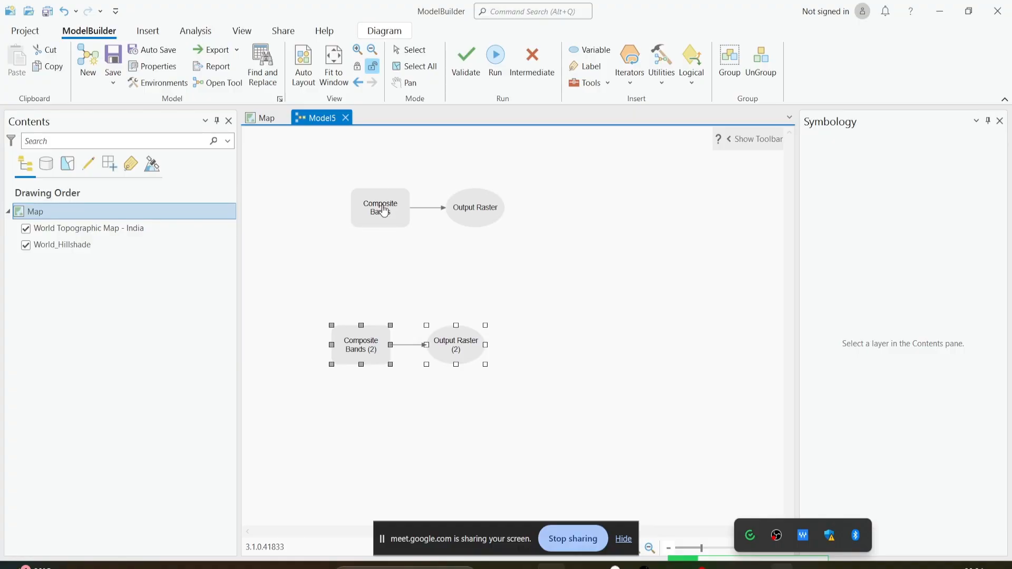
Step: Line up the two Composite Bands processes and their outputs one above the other on the canvas
drag(339, 176, 514, 227)
click(409, 49)
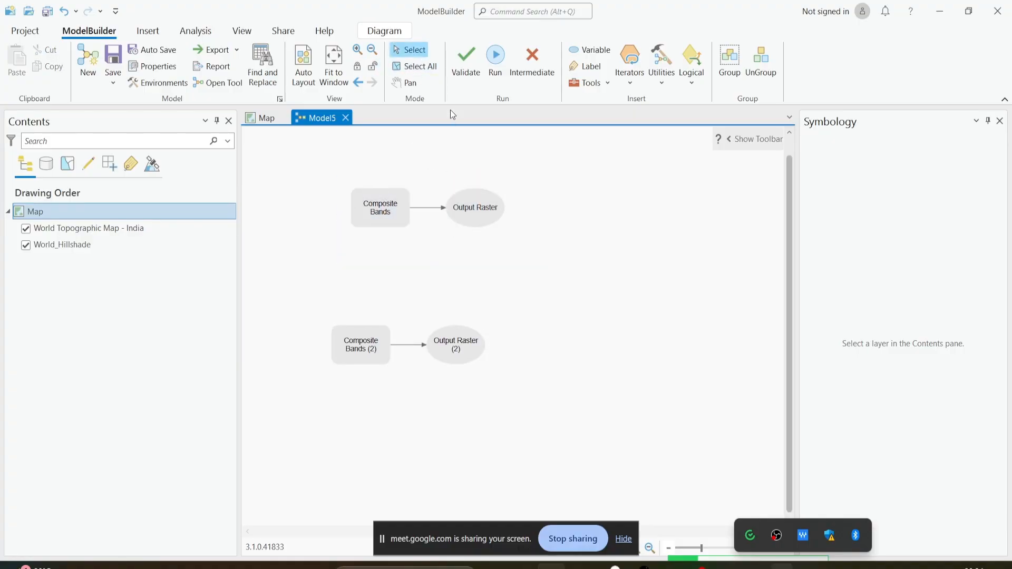
drag(313, 164, 559, 288)
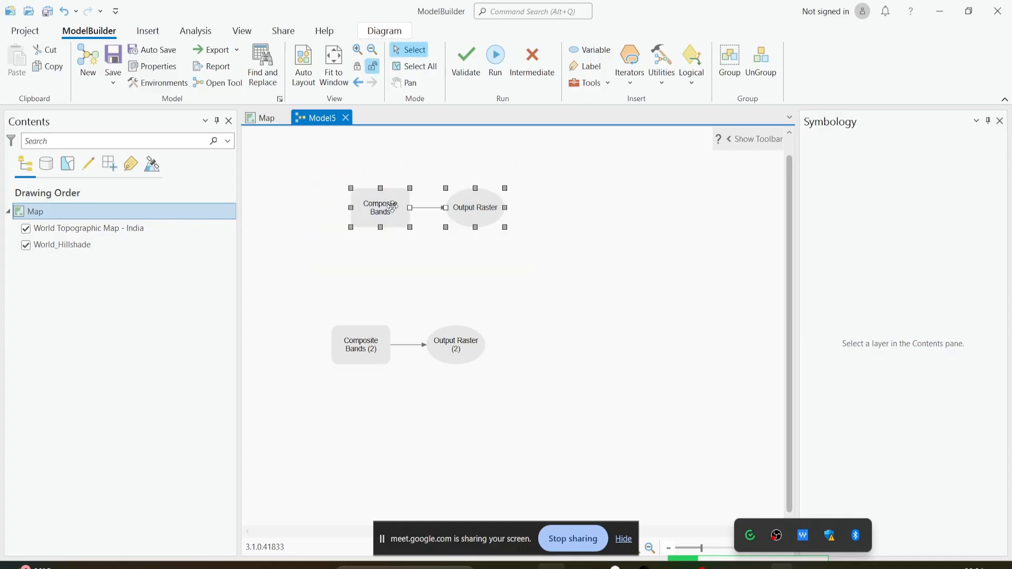
drag(392, 207, 362, 211)
click(406, 85)
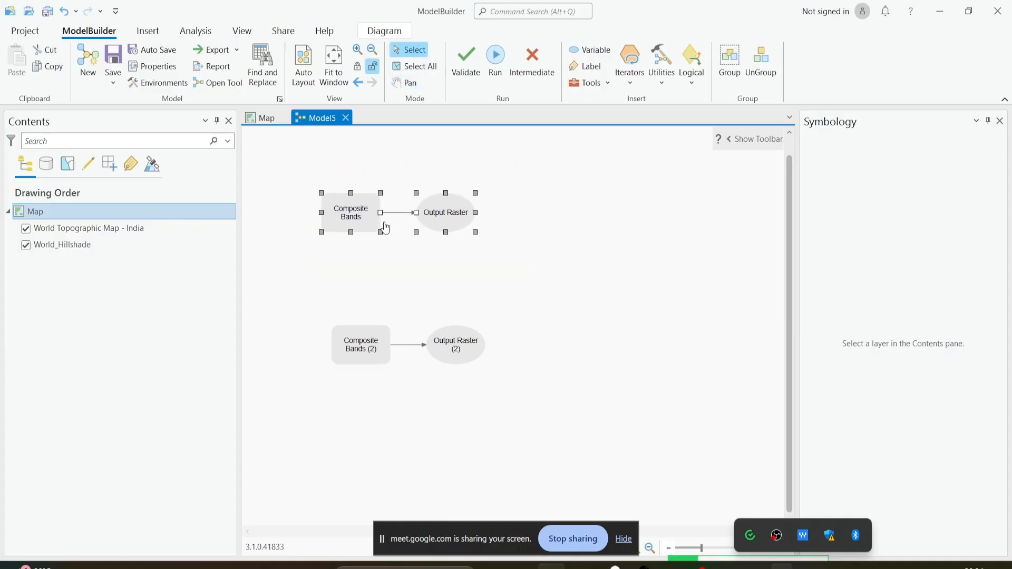
drag(445, 268, 451, 299)
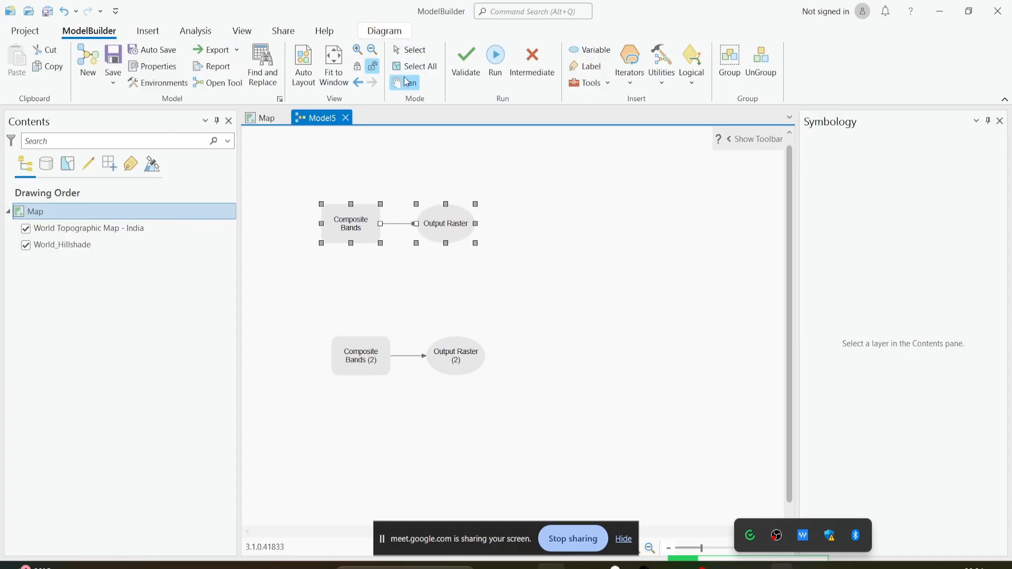
click(409, 50)
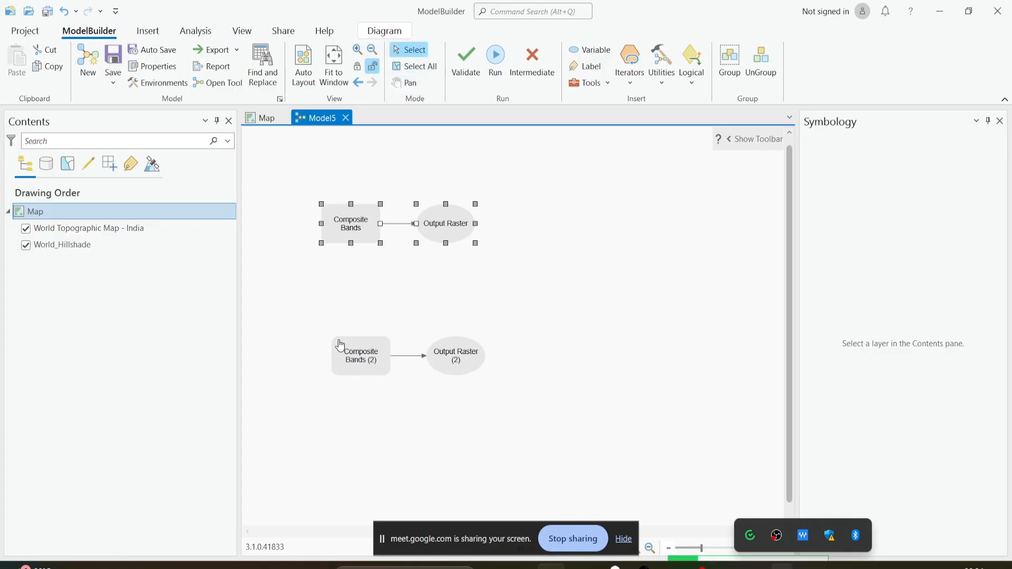
drag(310, 307, 560, 459)
drag(376, 361, 367, 363)
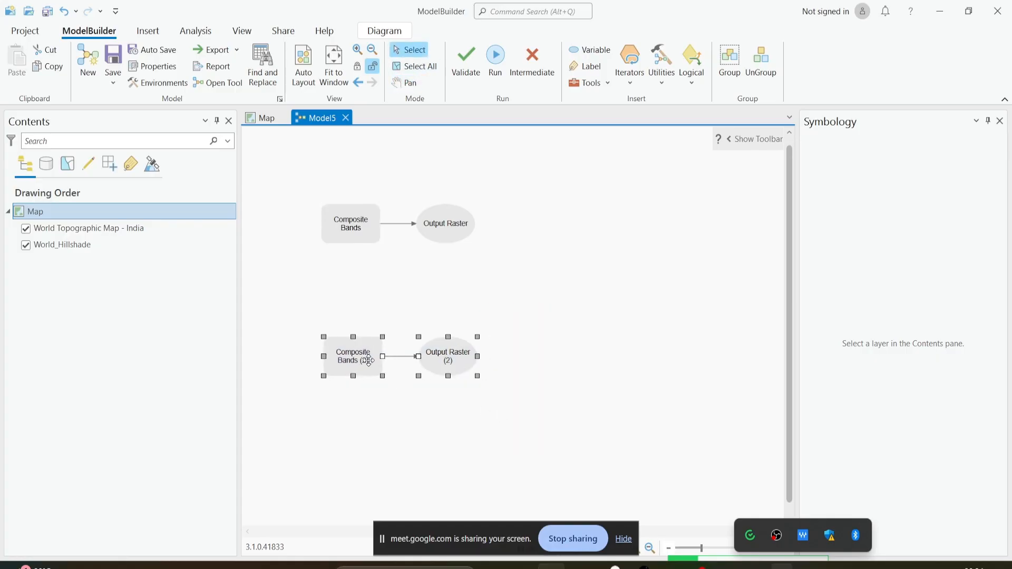
click(388, 287)
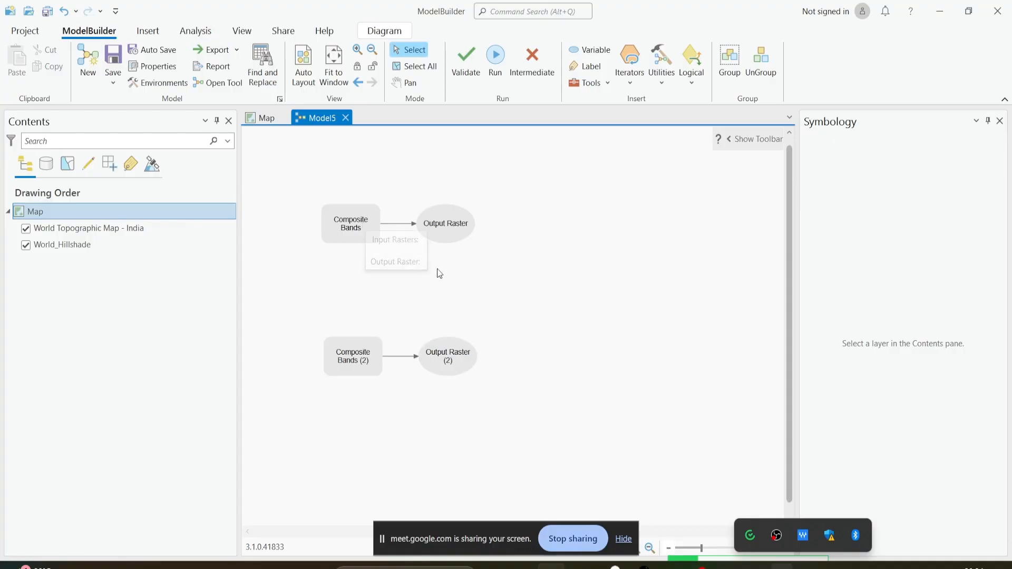
Step: Open the parameters of the first Composite Bands tool and start browsing for its input rasters
double_click(356, 202)
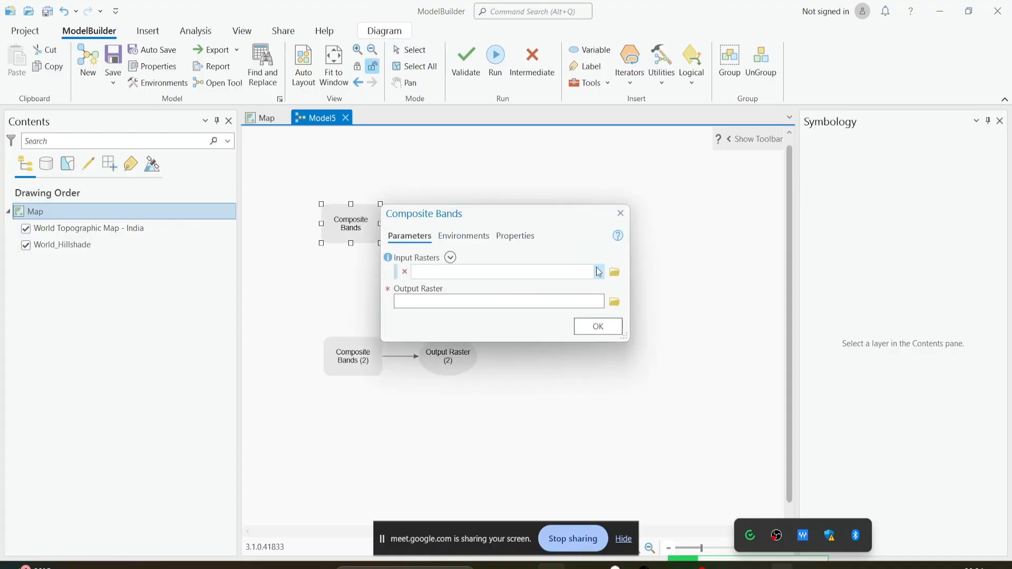
click(614, 278)
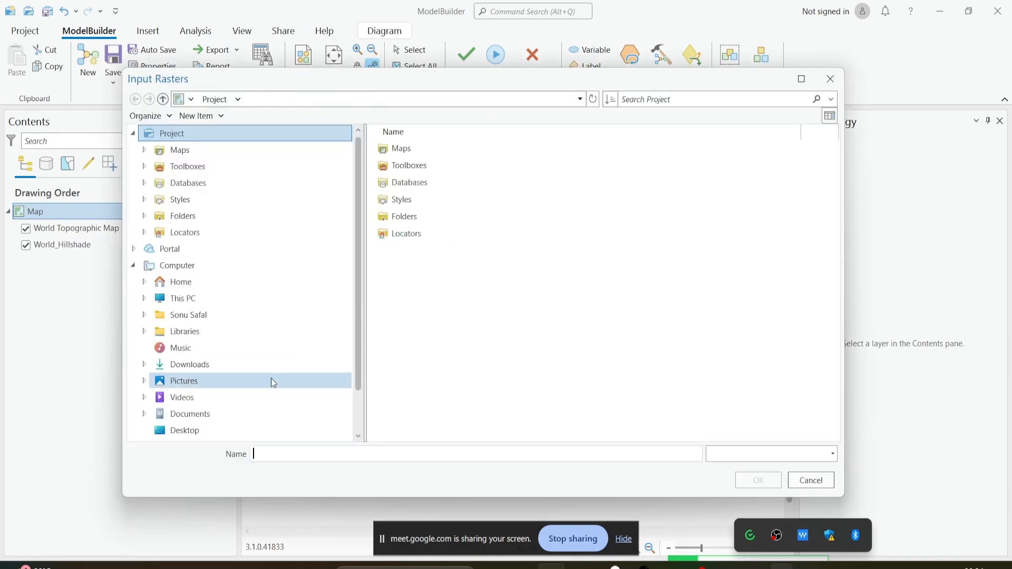
scroll(259, 380, down, 1)
scroll(253, 363, up, 1)
click(224, 298)
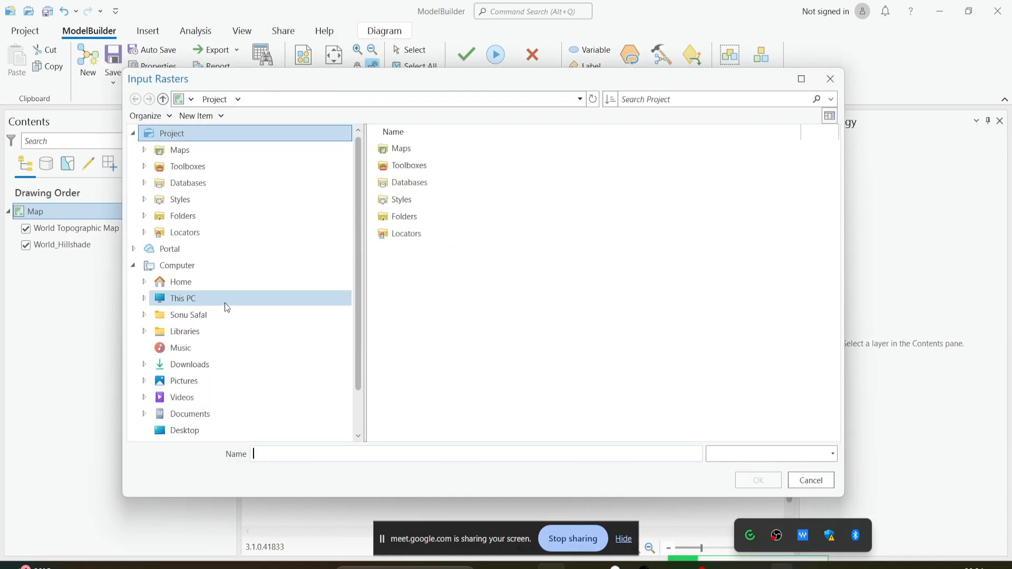
click(467, 165)
double_click(467, 166)
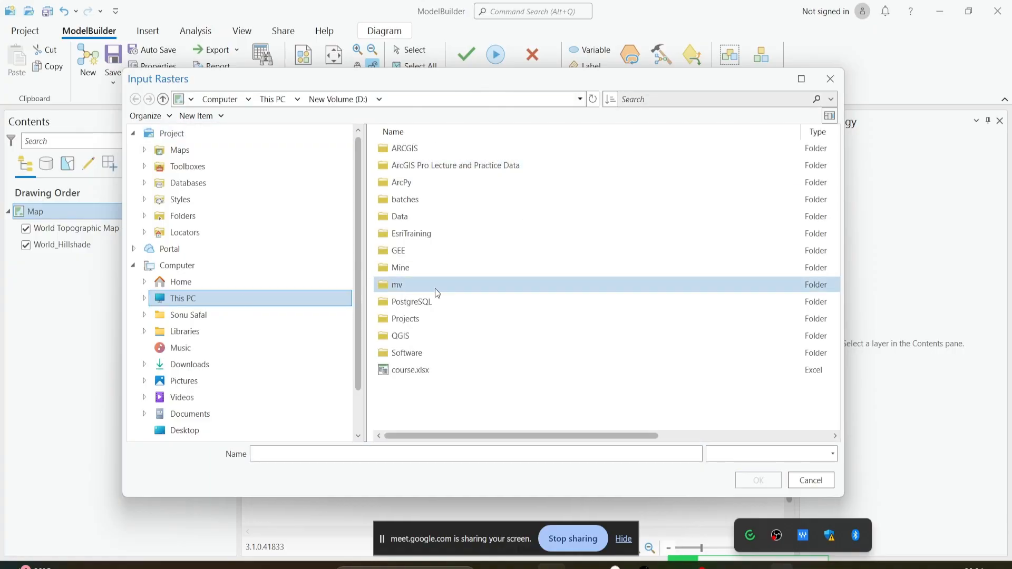
click(439, 216)
double_click(439, 216)
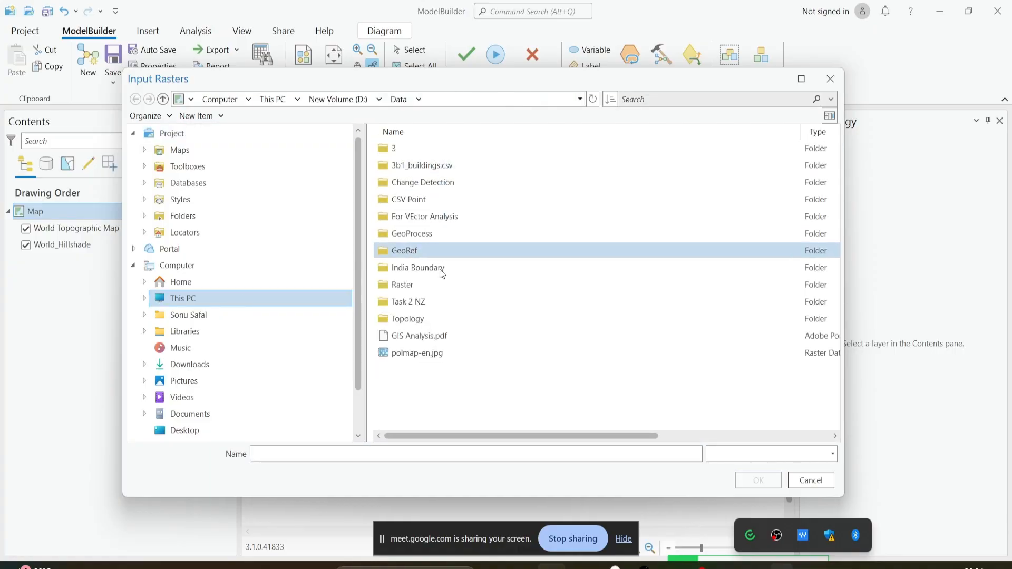
double_click(441, 284)
click(453, 165)
double_click(454, 165)
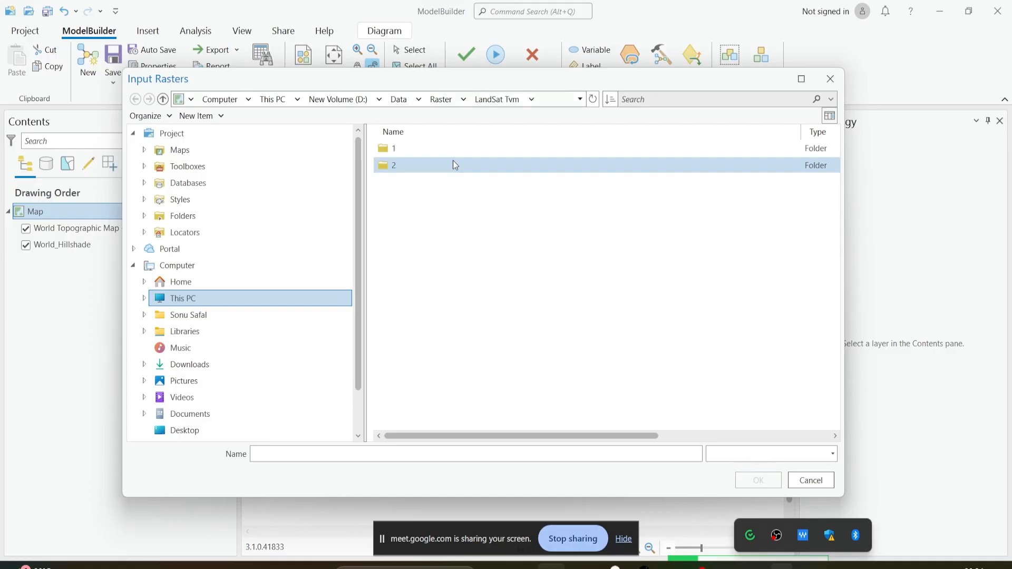
click(434, 148)
double_click(435, 147)
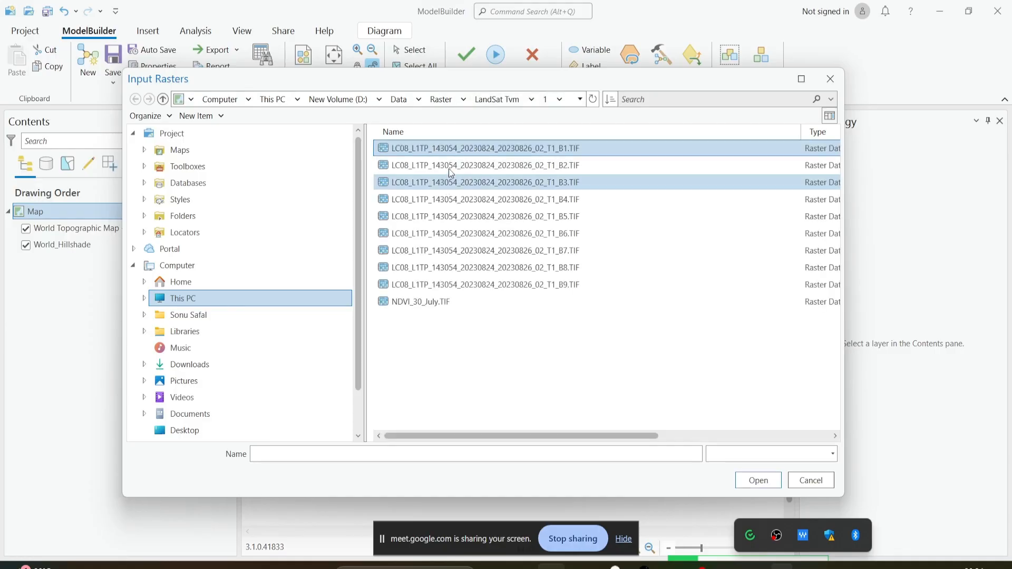
click(448, 168)
ctrl+click(459, 199)
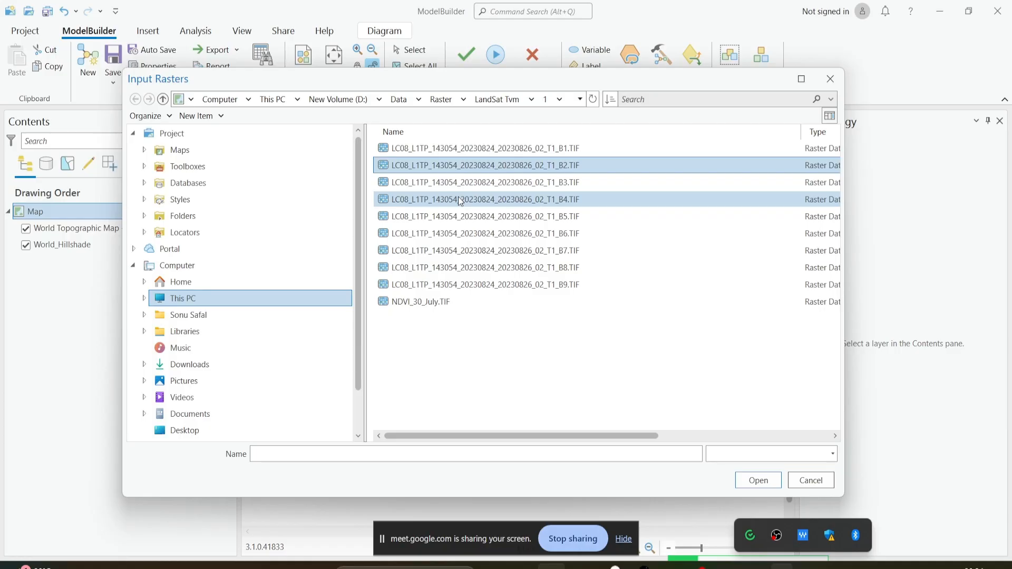
double_click(458, 197)
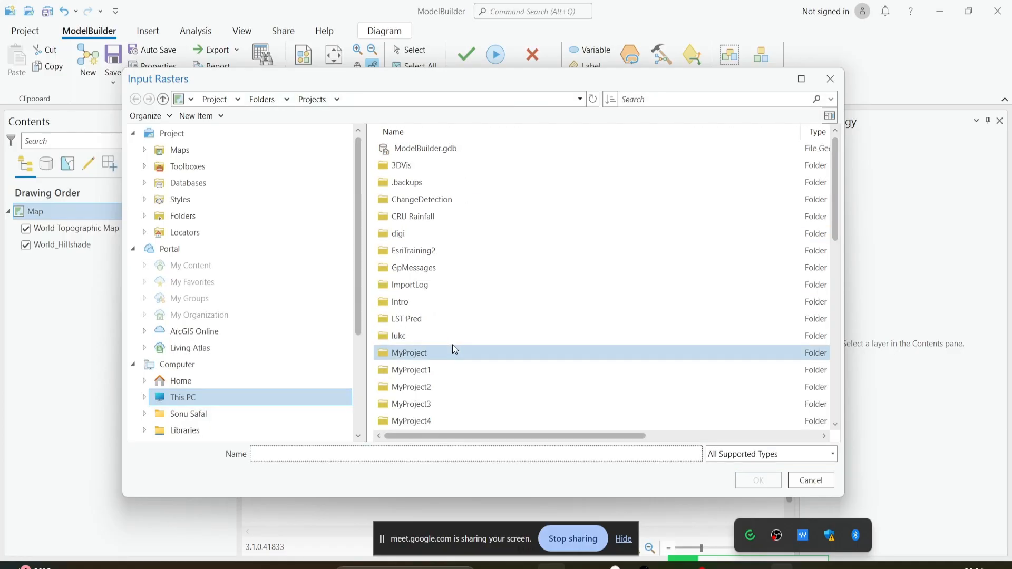
Step: Browse for the first Composite Bands inputs to folder 1 inside Data, Raster, LandSat Tvm
click(164, 99)
double_click(434, 179)
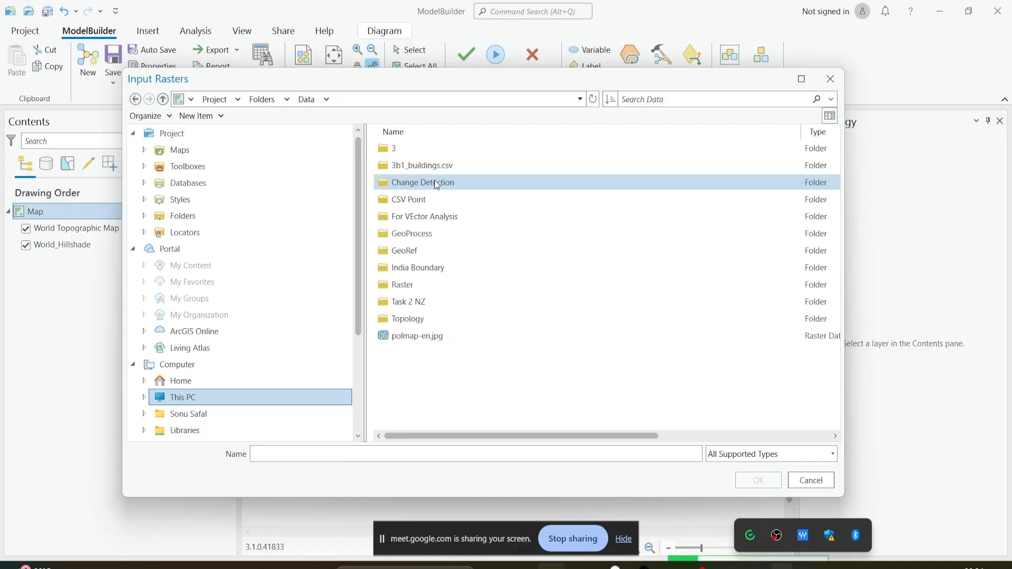
click(429, 289)
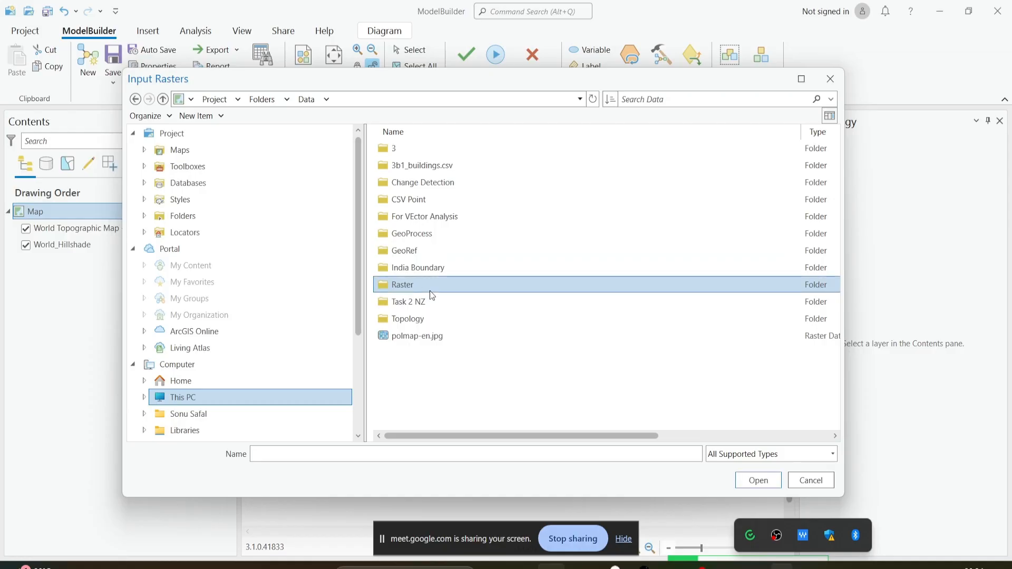
double_click(428, 286)
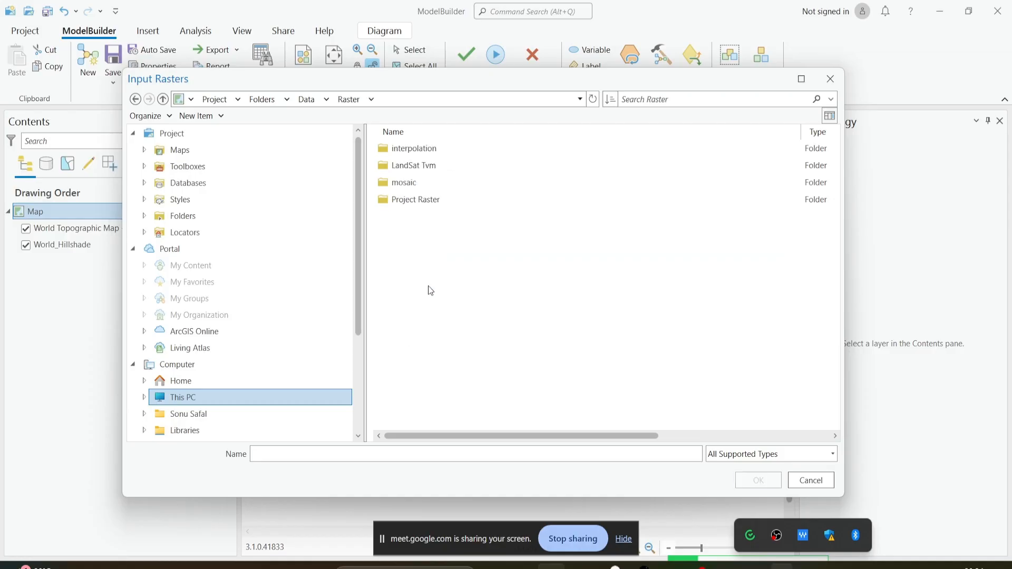
double_click(439, 166)
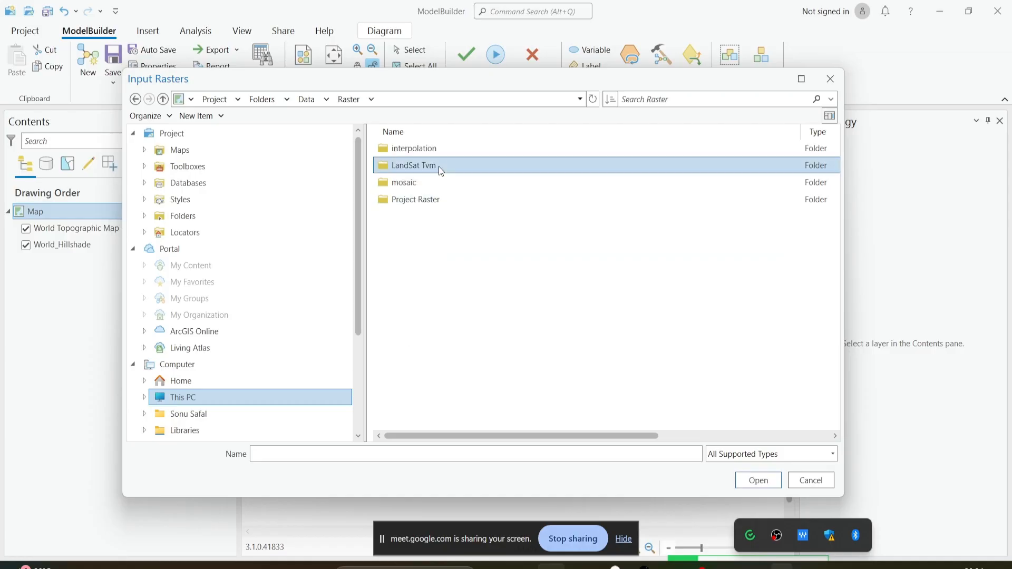
double_click(439, 149)
Step: Choose the LC08 band files B2, B3 and B4 as input rasters of the first Composite Bands tool and accept its parameters
click(456, 165)
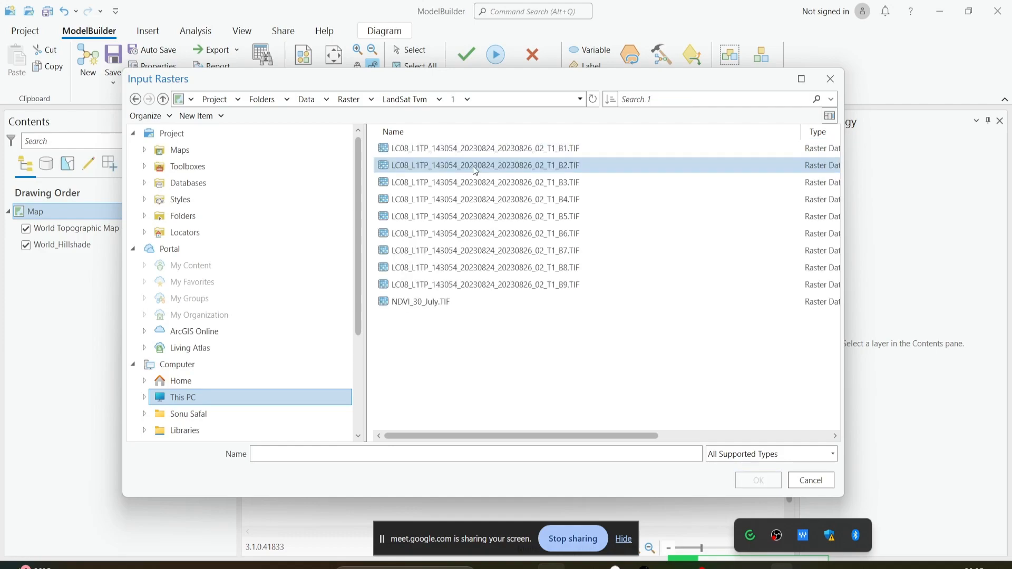
ctrl+click(476, 183)
ctrl+click(477, 199)
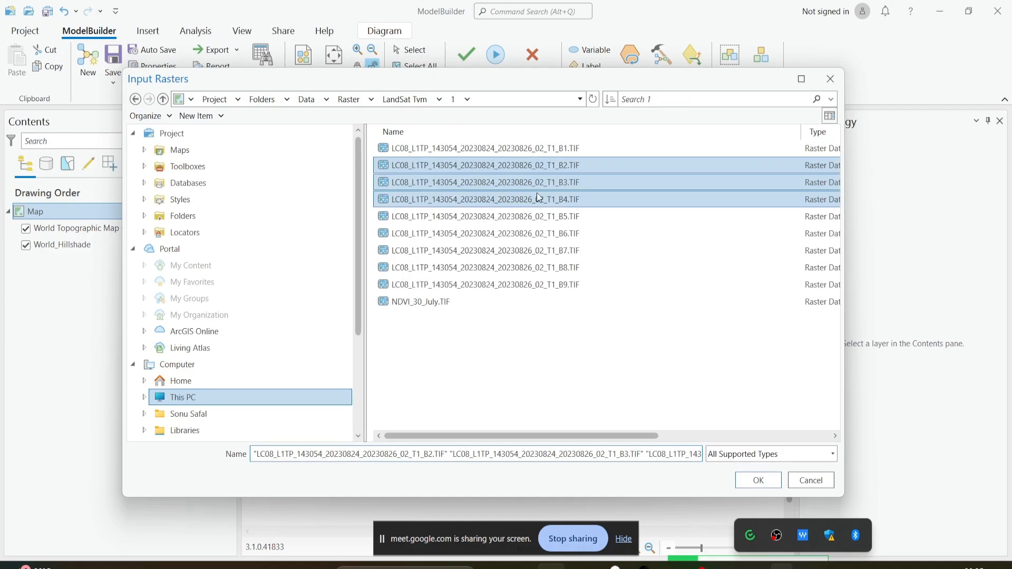
click(750, 480)
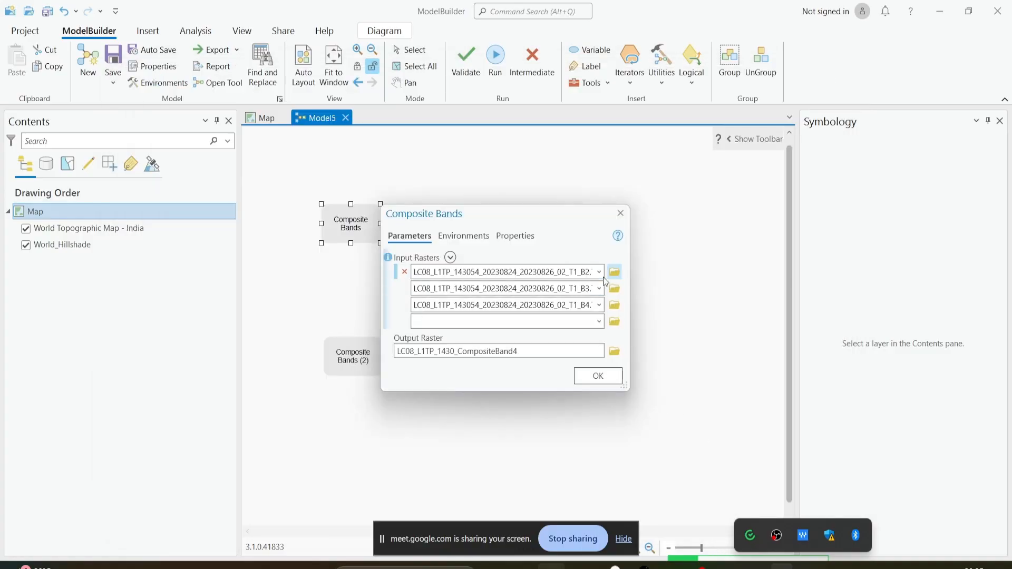
click(604, 372)
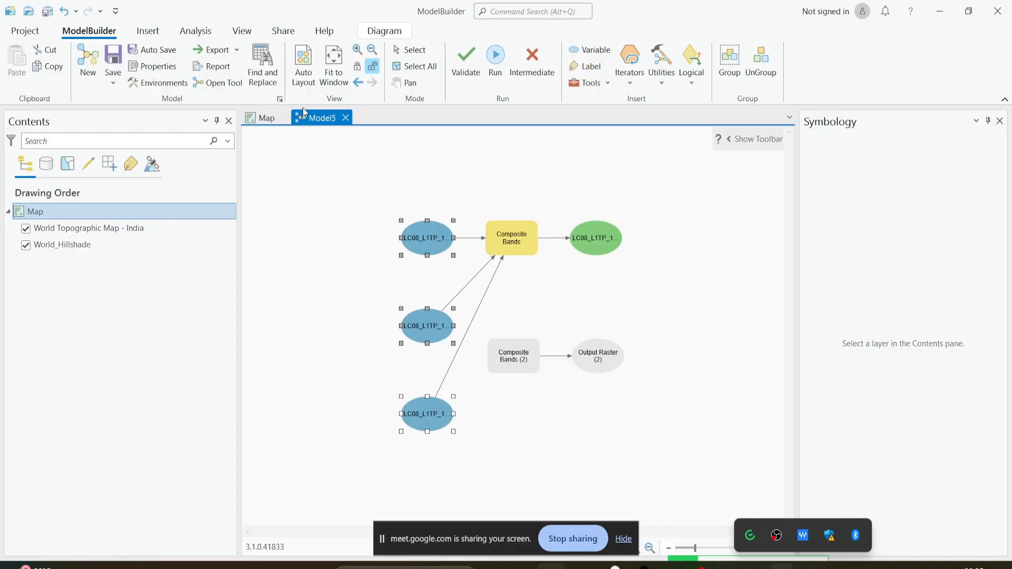
click(461, 148)
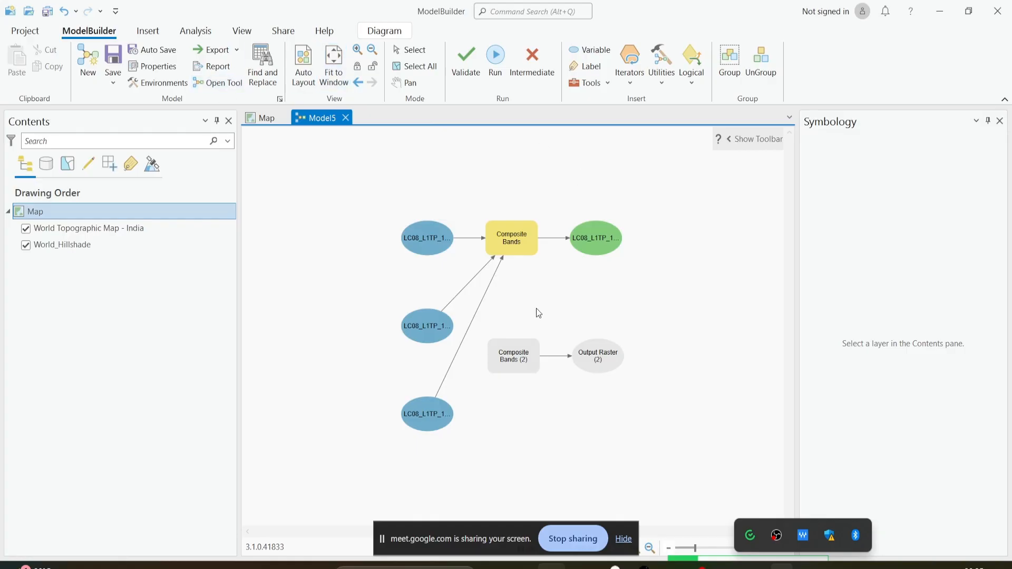
Step: Set the LC09 band files B2, B3 and B4 from LandSat Tvm folder 2 as input rasters of Composite Bands (2)
double_click(516, 356)
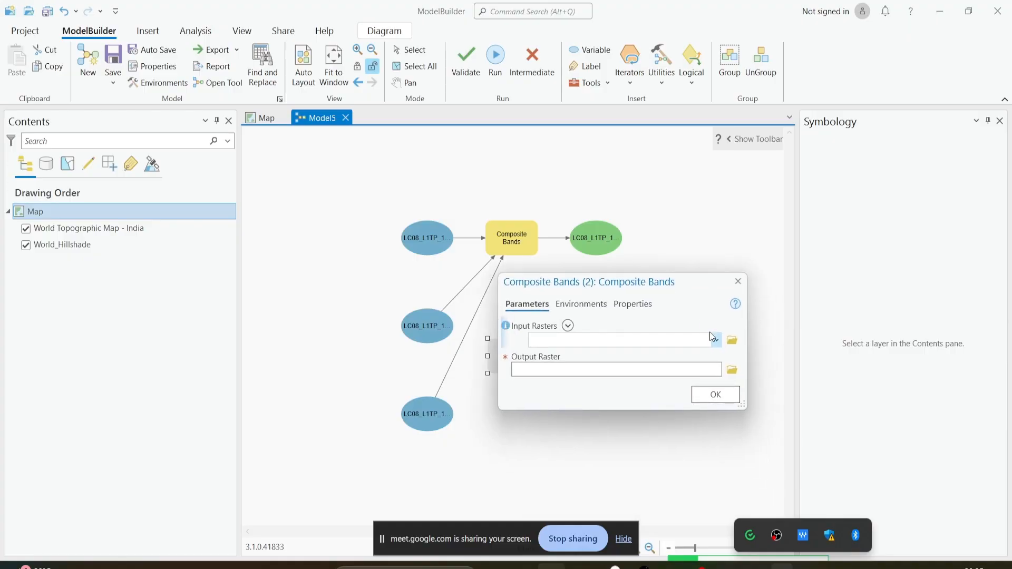
click(729, 340)
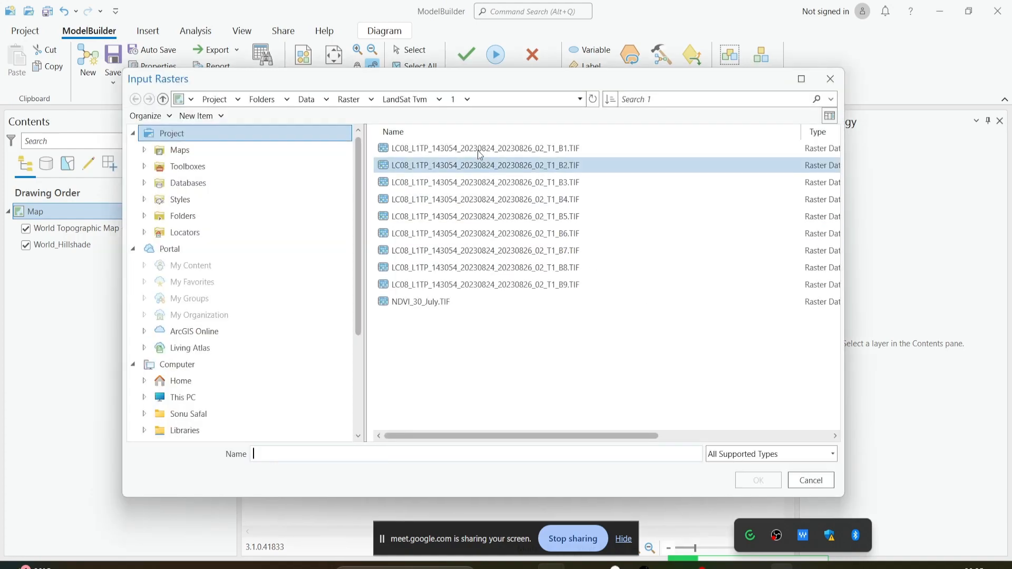
click(413, 101)
double_click(407, 160)
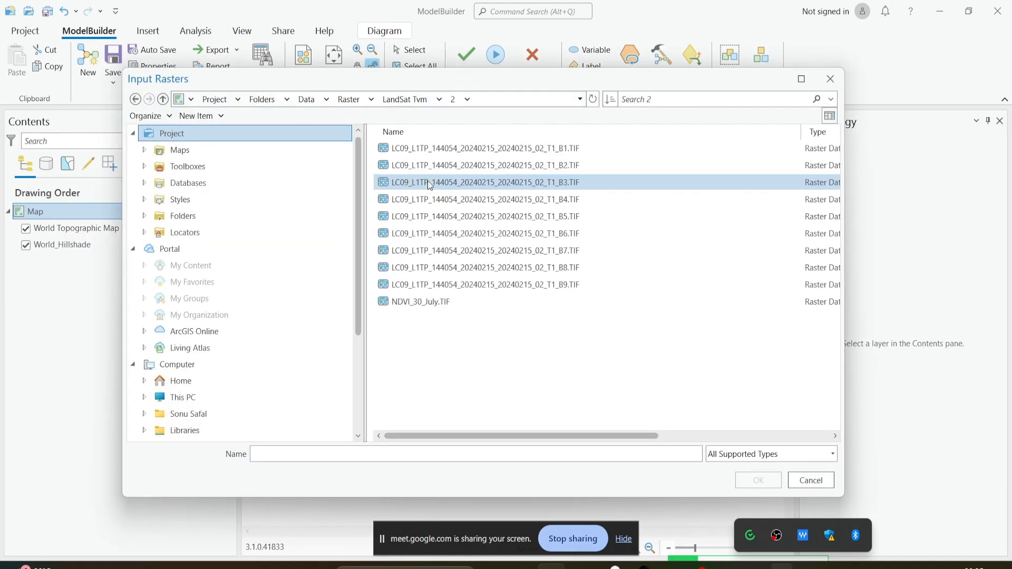
click(447, 165)
shift+click(455, 199)
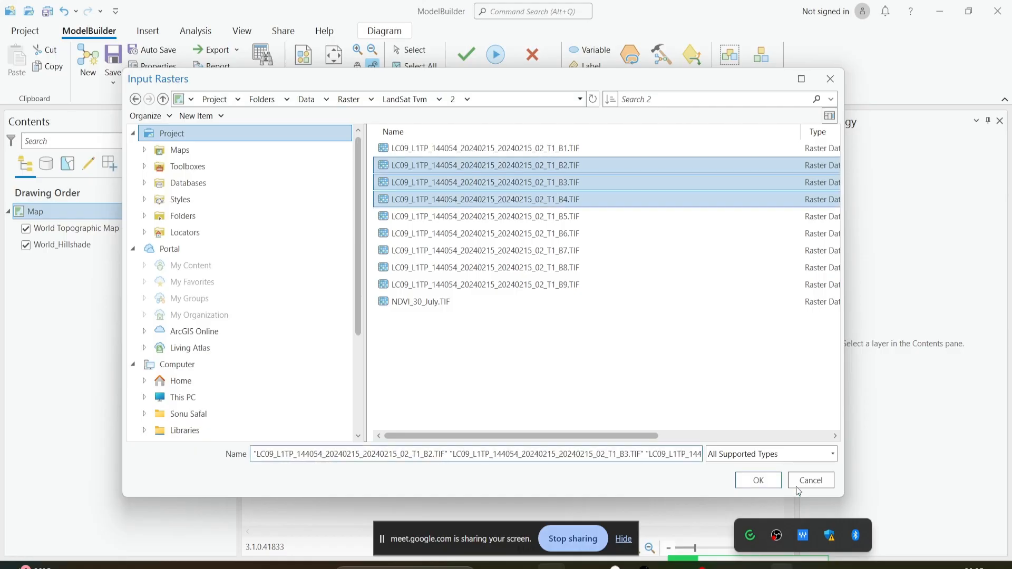
click(759, 481)
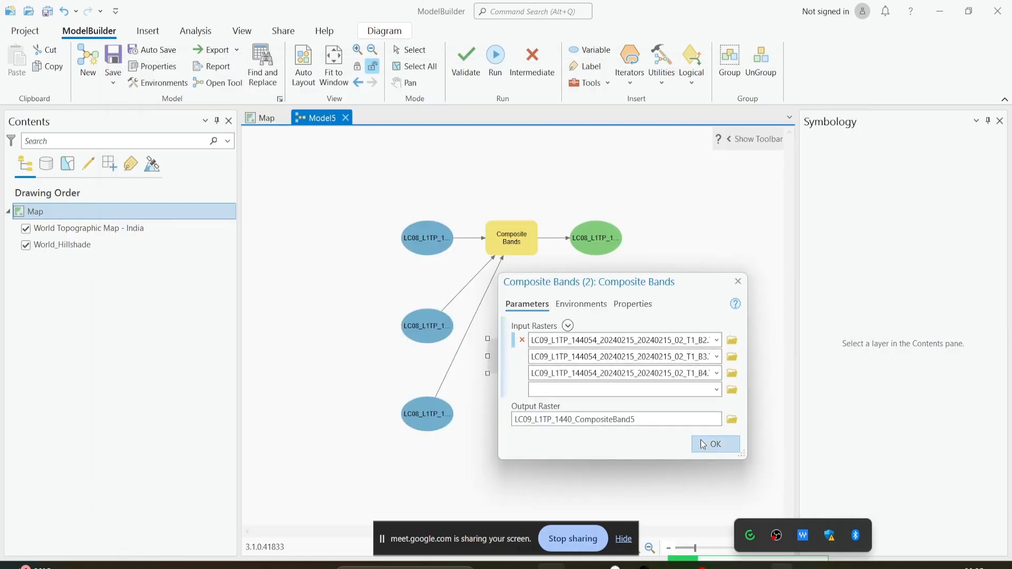
click(700, 443)
Step: Apply Auto Layout to arrange the overlapping input bands and both Composite Bands processes
scroll(546, 351, down, 2)
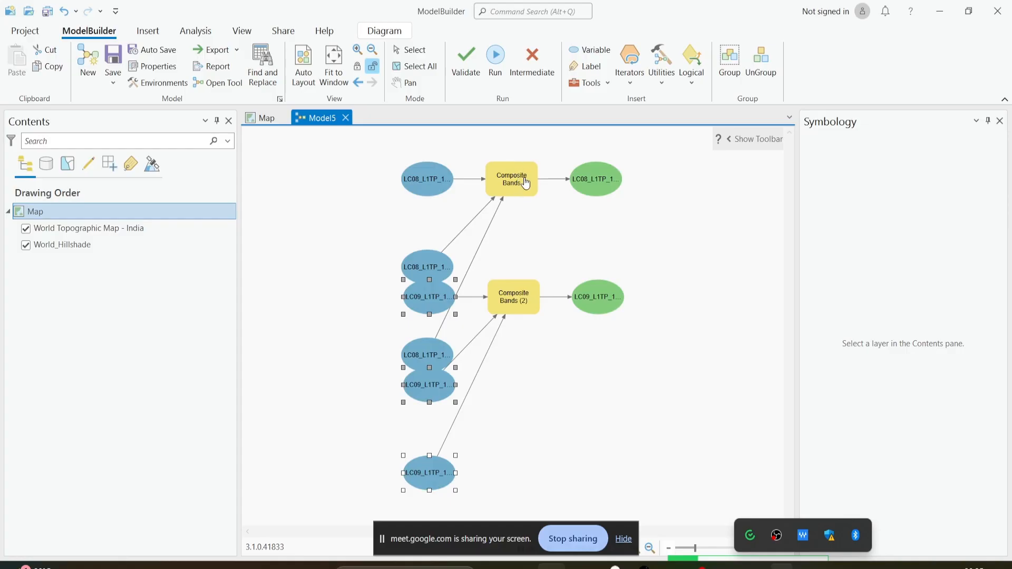
scroll(543, 188, up, 1)
scroll(542, 189, down, 1)
click(302, 60)
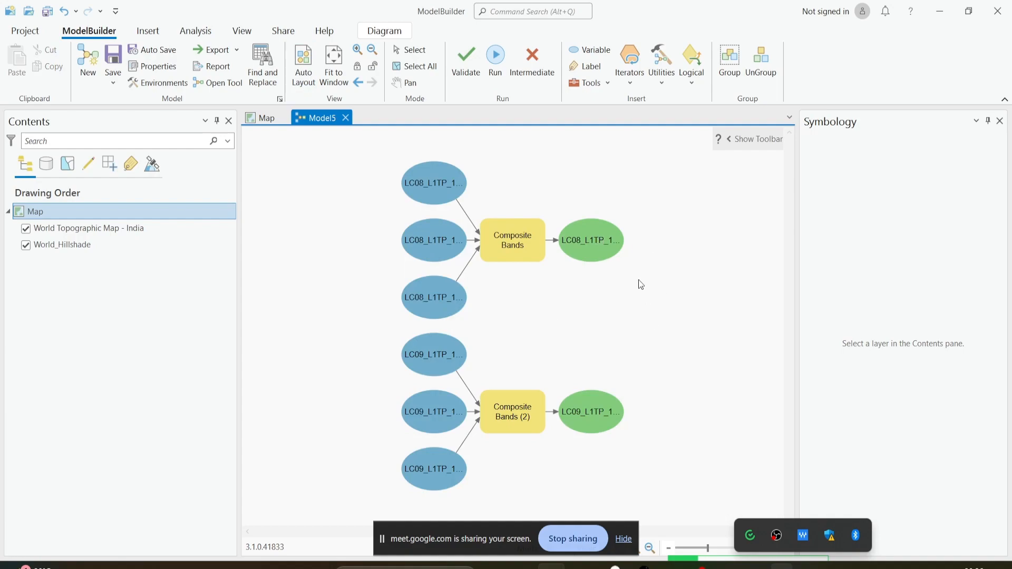
Step: Search the geoprocessing tools for mosaic and add Mosaic To New Raster to the model
click(608, 83)
text(composit)
key(ctrl+a)
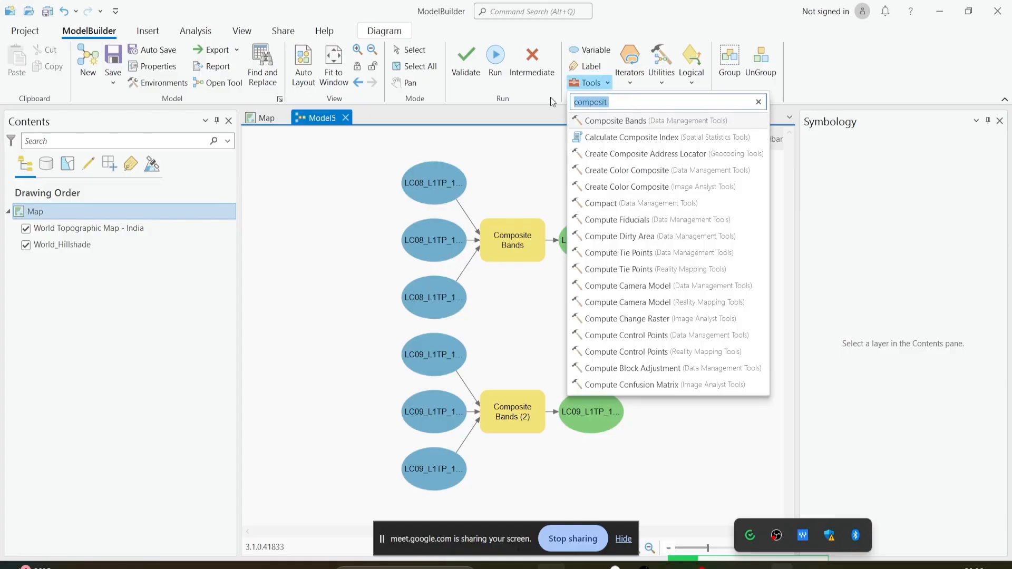
text(mosaic)
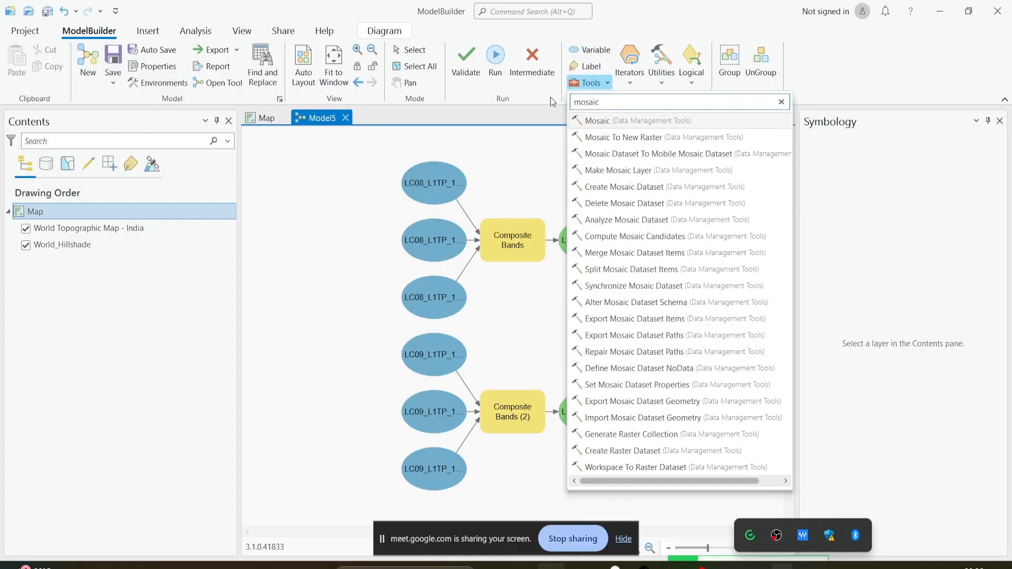
double_click(634, 138)
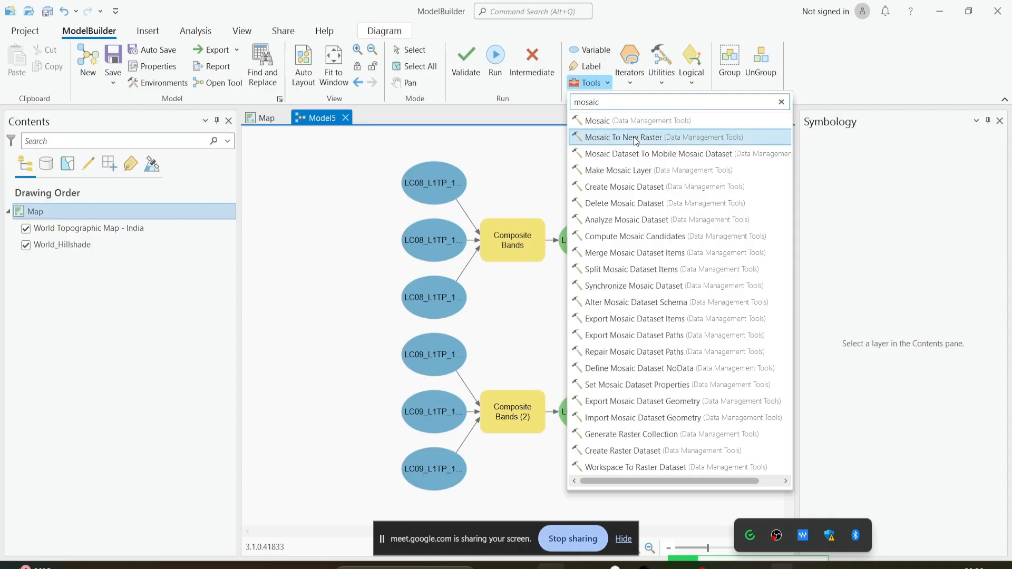
click(782, 102)
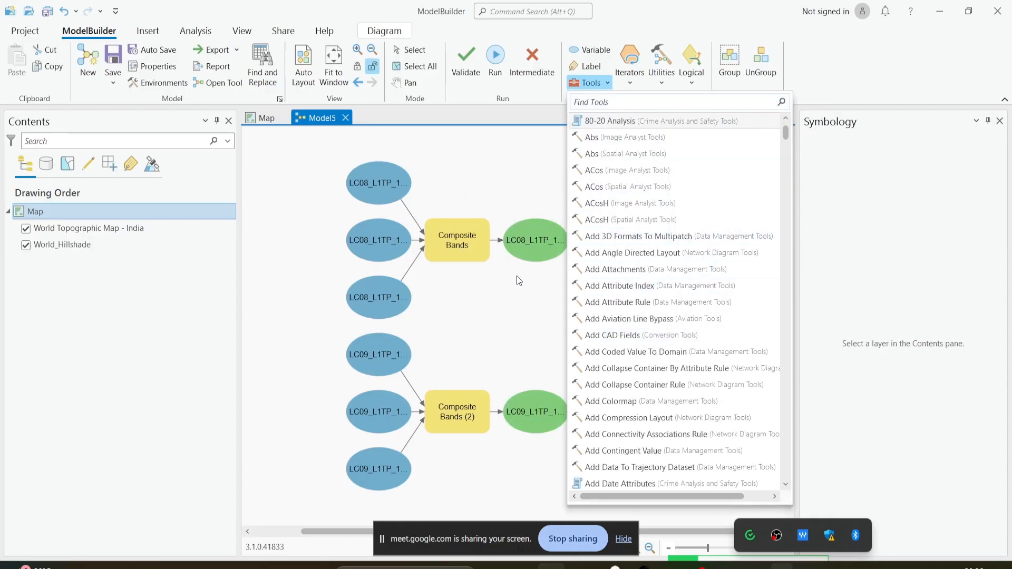
click(523, 298)
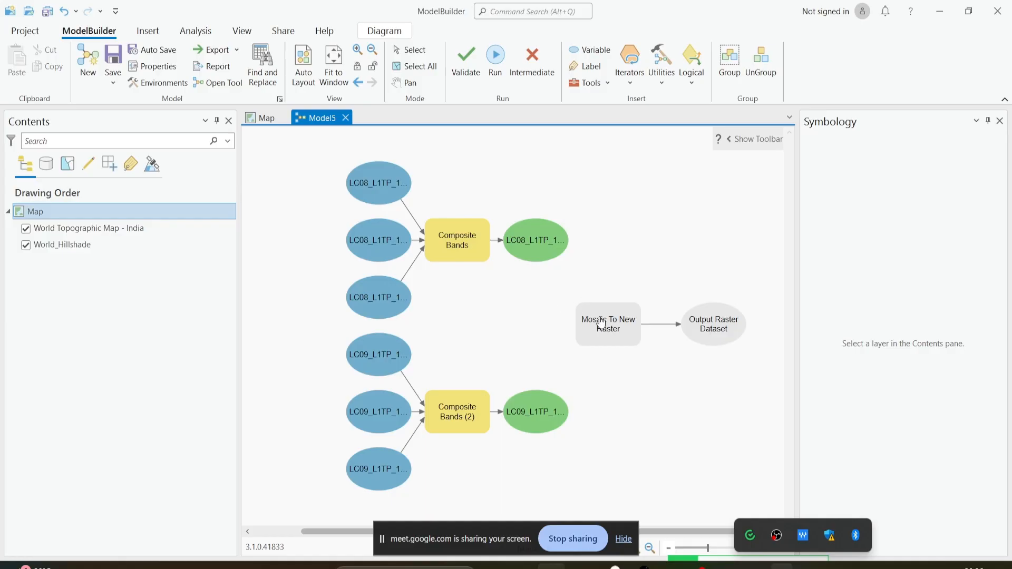
Step: Connect the outputs of both Composite Bands tools to Mosaic To New Raster as Input Rasters
right_click(601, 324)
click(530, 300)
drag(539, 244, 600, 323)
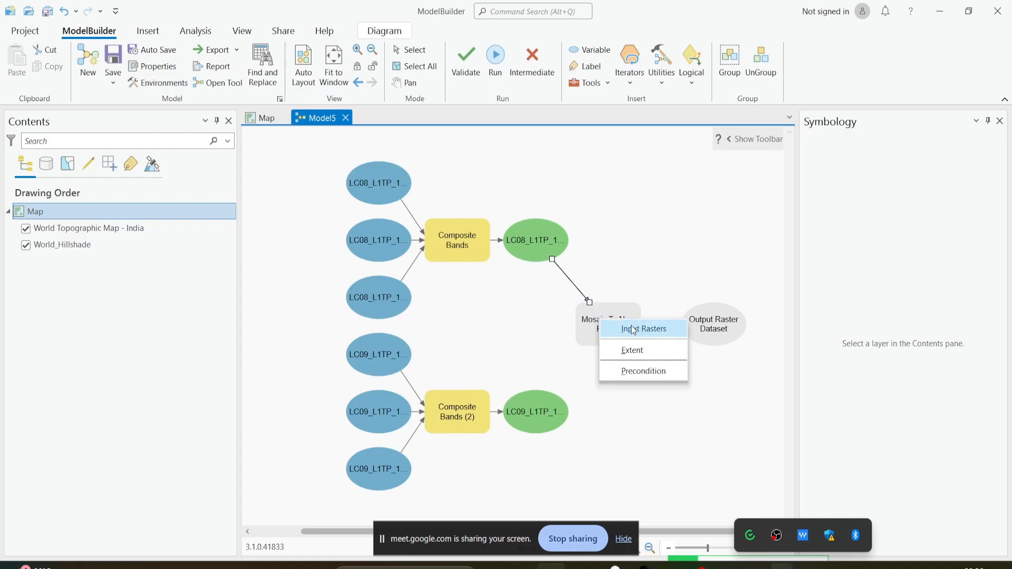
click(618, 330)
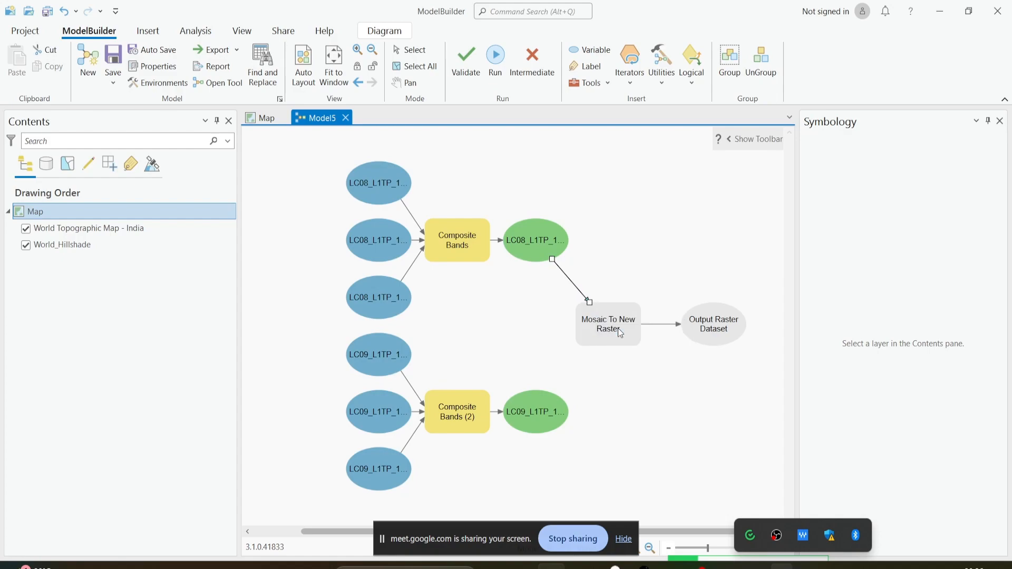
drag(580, 402, 637, 329)
click(657, 336)
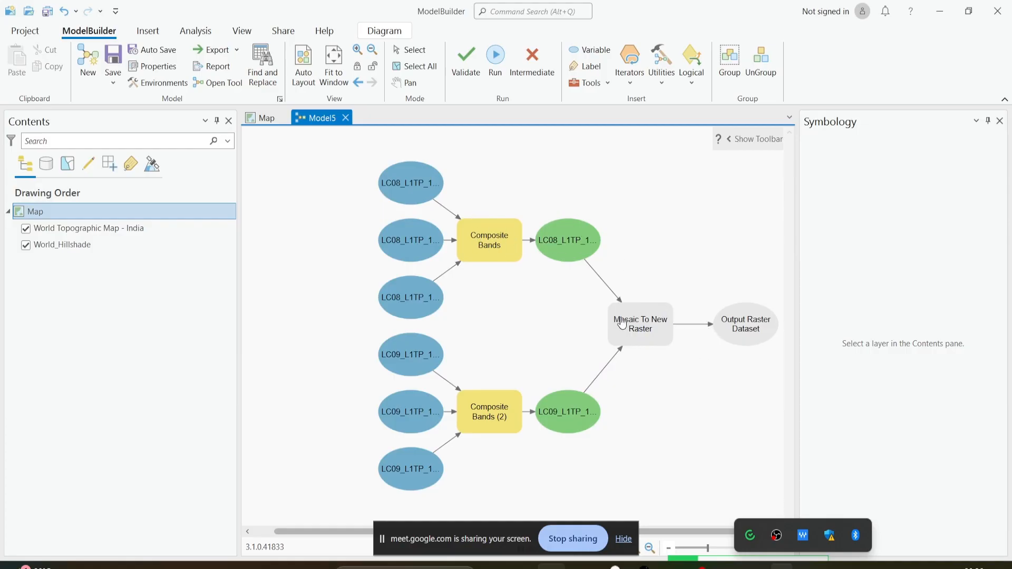
Step: Set the output location of Mosaic To New Raster to the out folder in D:, ARCGIS, modelBuilder
mouse_move(622, 335)
mouse_move(652, 342)
click(643, 330)
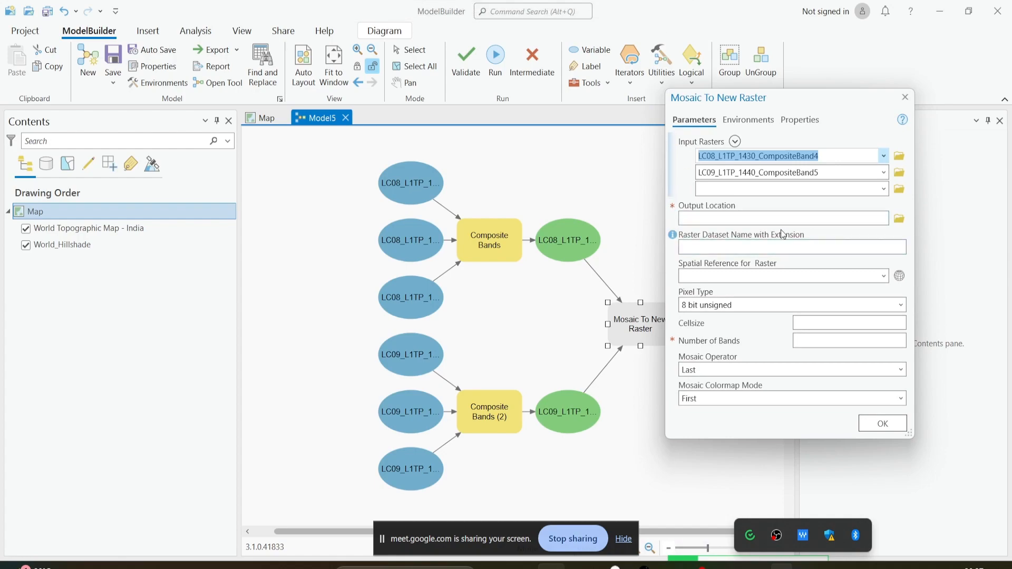
click(899, 219)
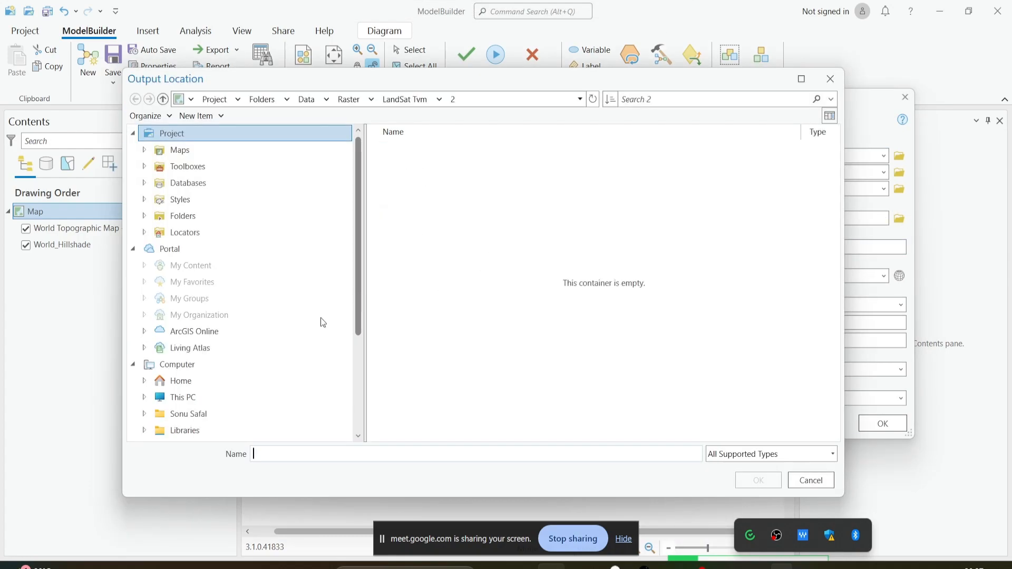
scroll(305, 340, down, 3)
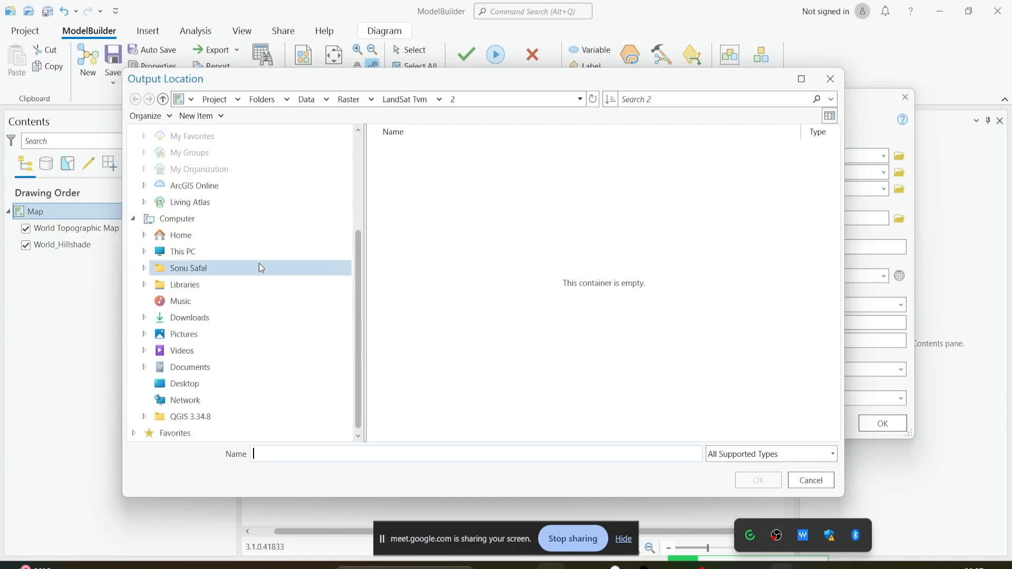
click(242, 252)
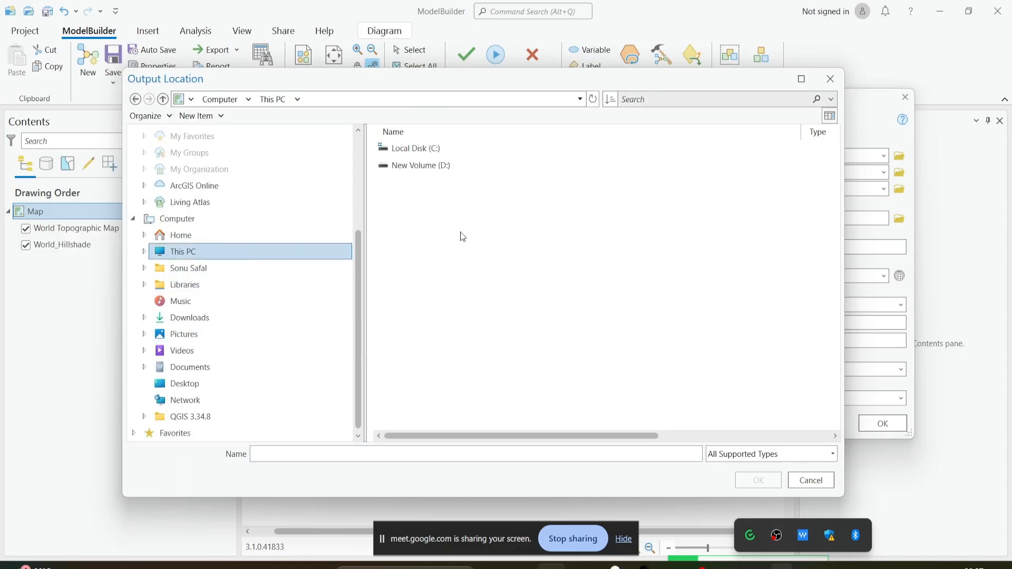
double_click(483, 164)
double_click(482, 149)
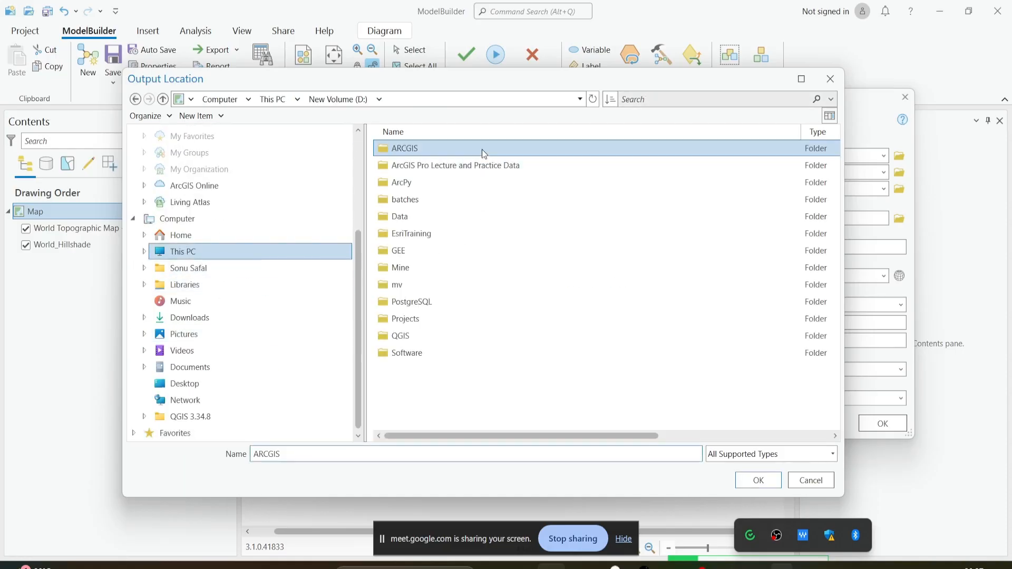
click(551, 235)
double_click(458, 316)
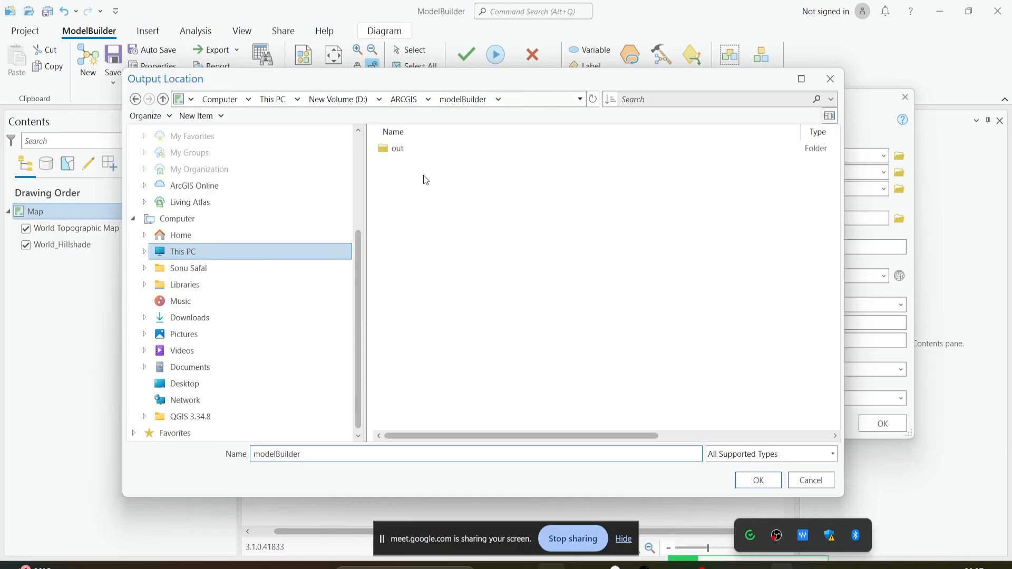
double_click(425, 149)
click(758, 480)
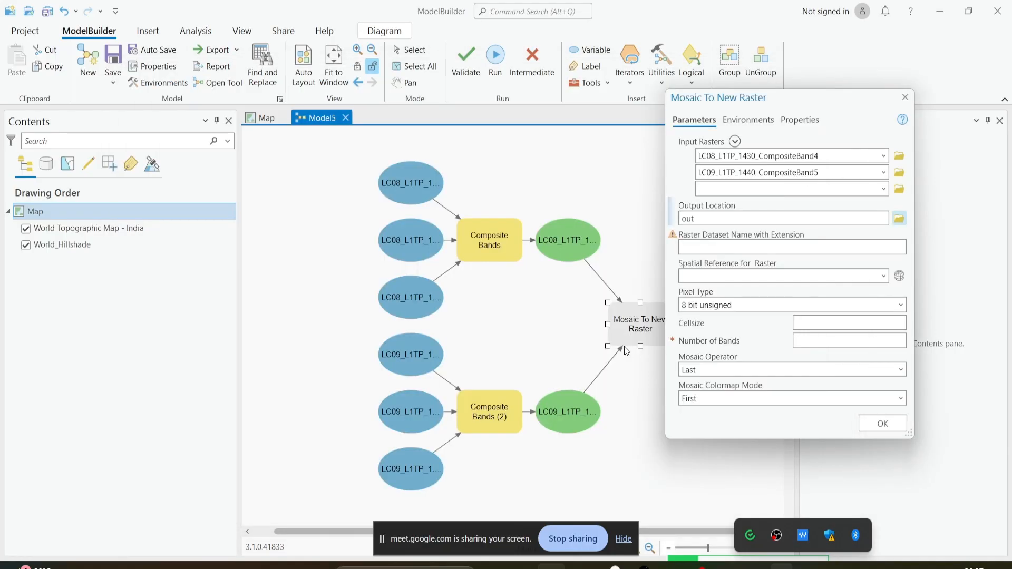
Step: Name the mosaic's raster dataset mosaic2.tif, set the number of bands to 3 and accept the tool parameters
click(726, 248)
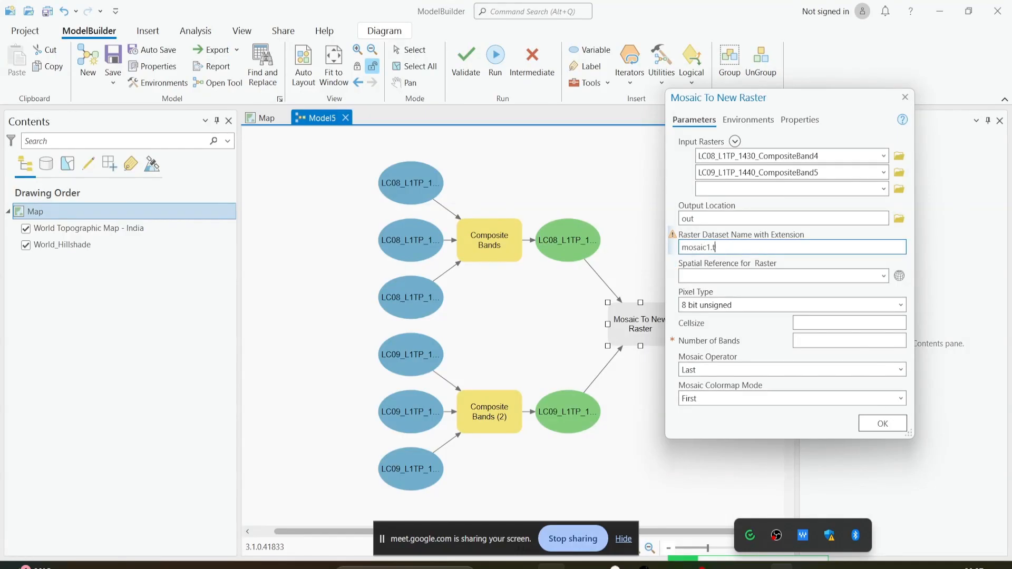
click(711, 247)
text(2)
mouse_move(677, 242)
text(2)
click(733, 270)
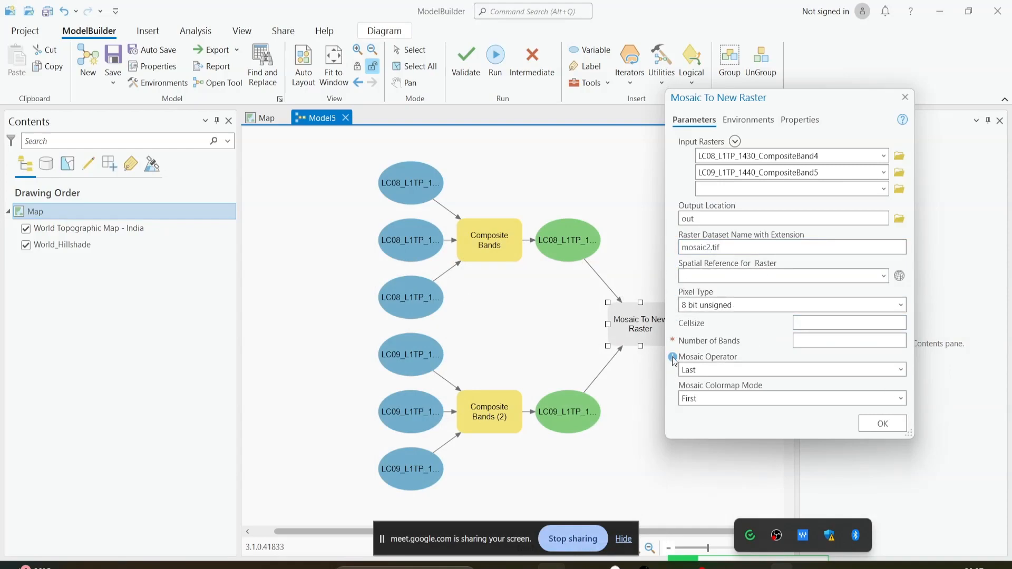
click(866, 345)
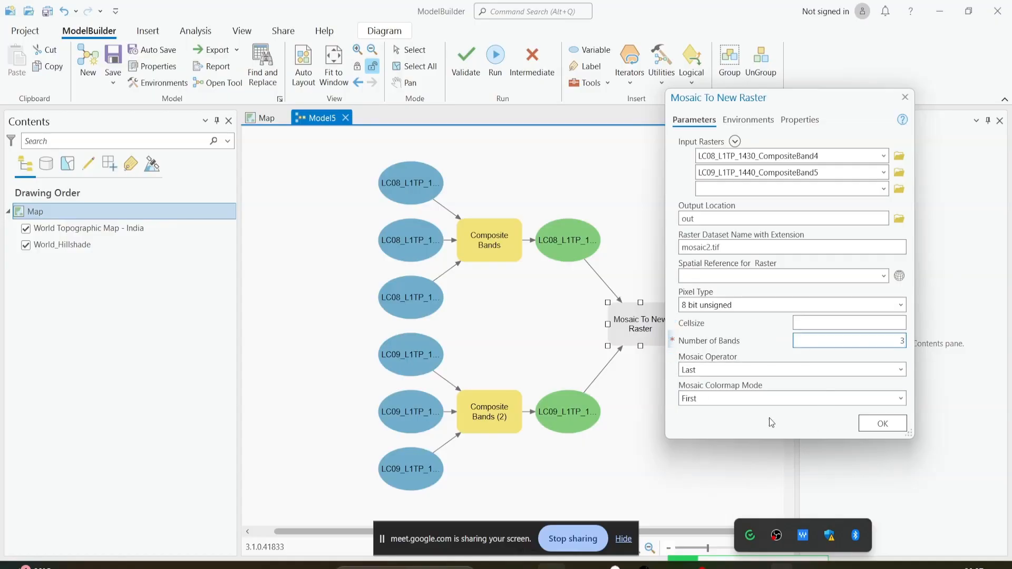
click(866, 425)
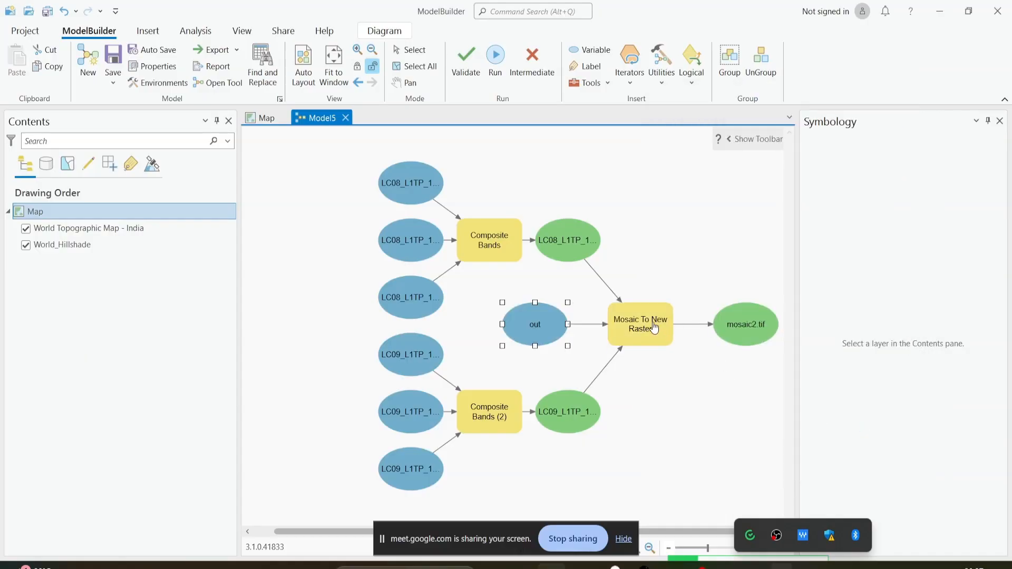
click(647, 362)
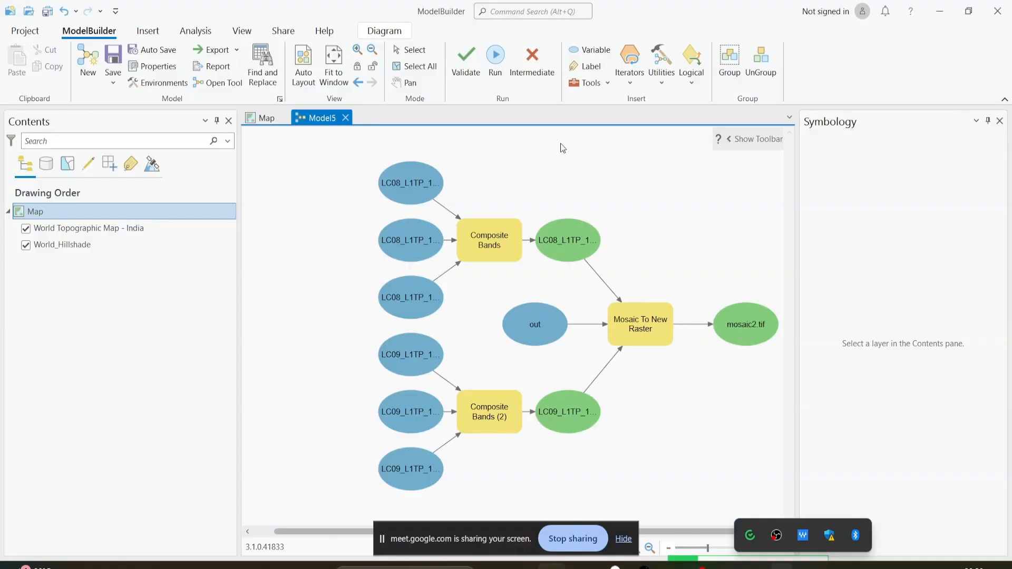
click(602, 86)
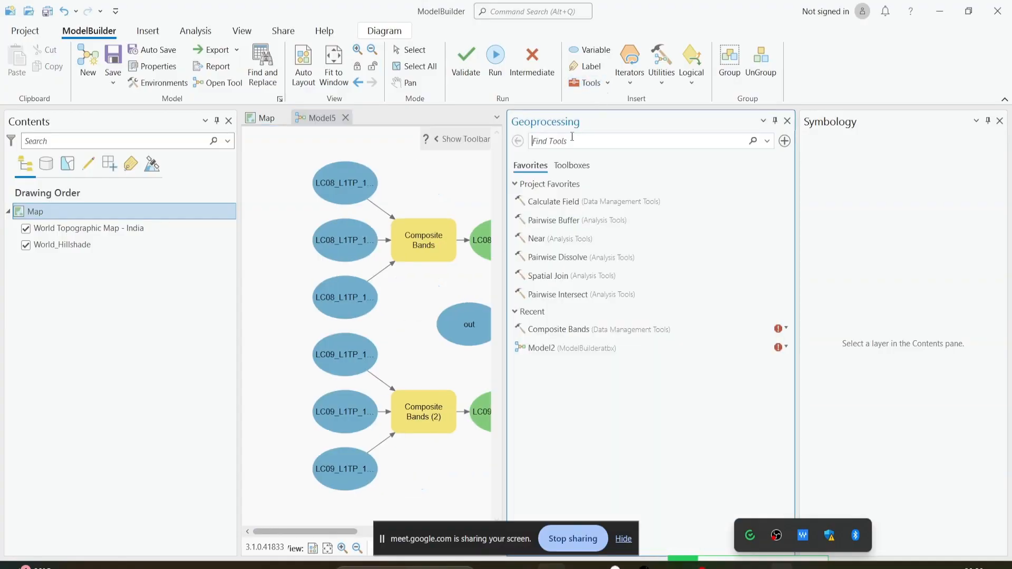
text(clip)
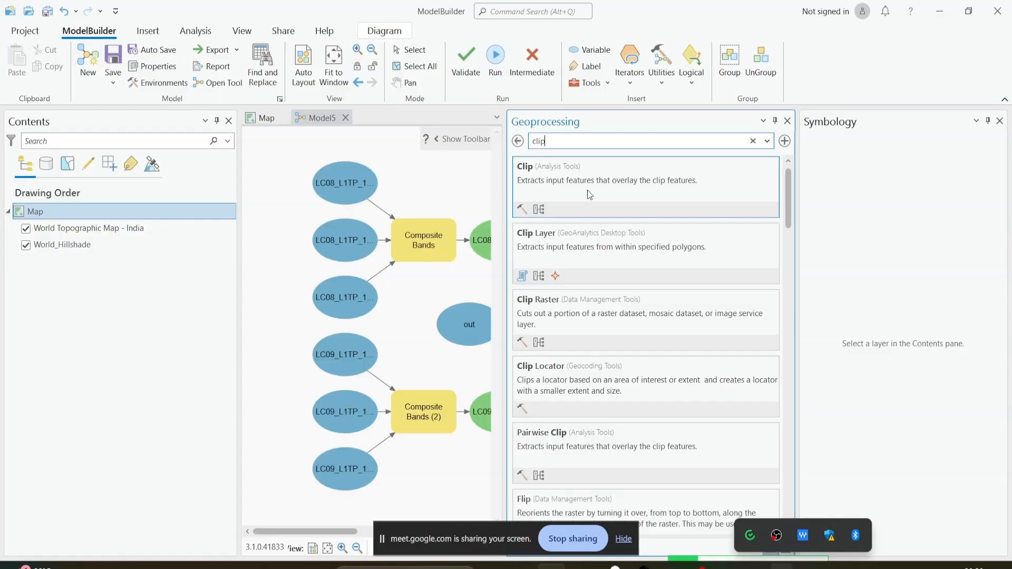
click(589, 184)
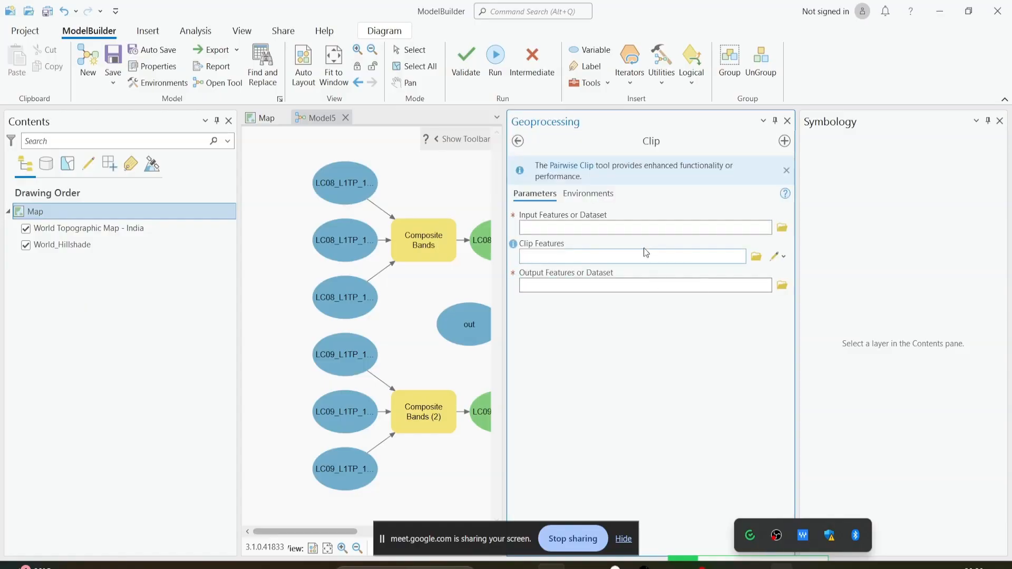
click(788, 122)
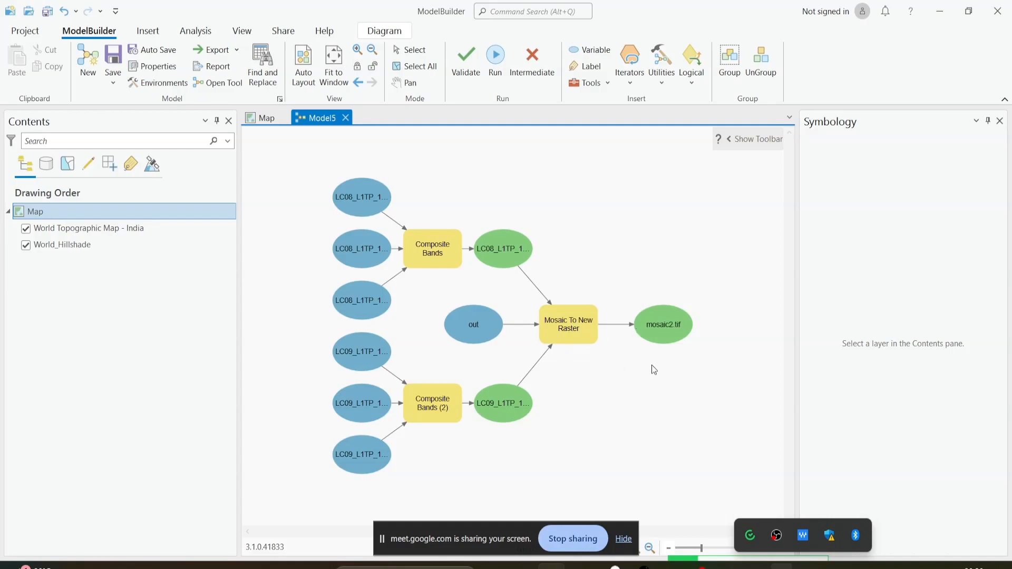
drag(666, 327, 733, 270)
drag(671, 328, 723, 355)
Step: Turn on Add To Display for both Composite Bands outputs and for the mosaic2.tif output
right_click(502, 263)
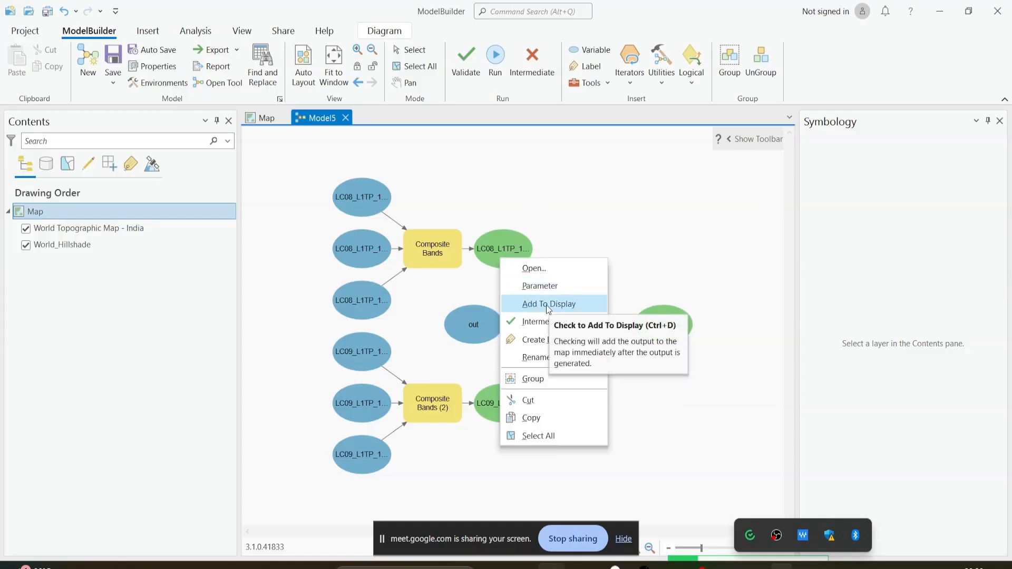
right_click(499, 252)
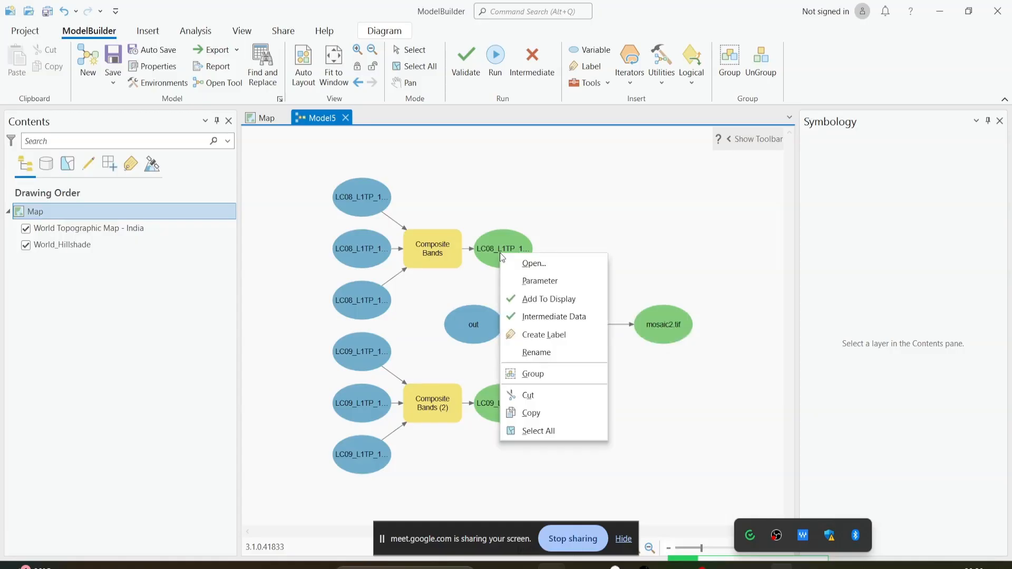
click(752, 439)
right_click(494, 405)
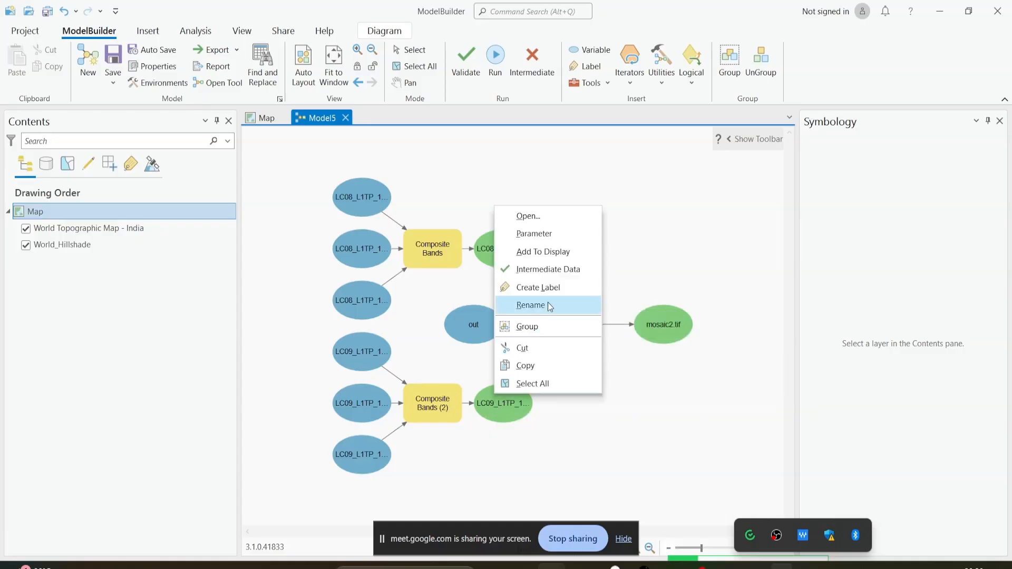
click(548, 252)
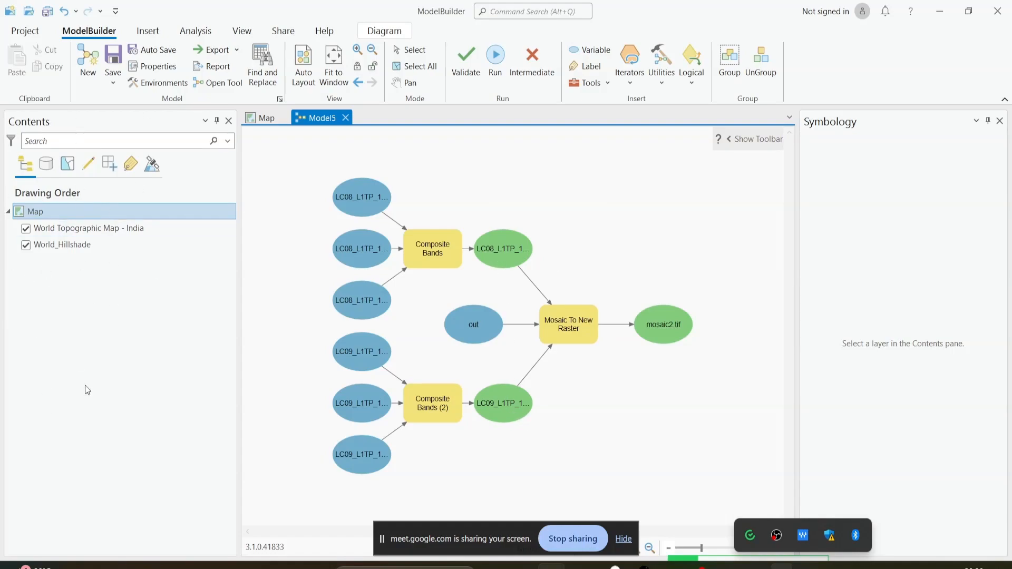
right_click(668, 322)
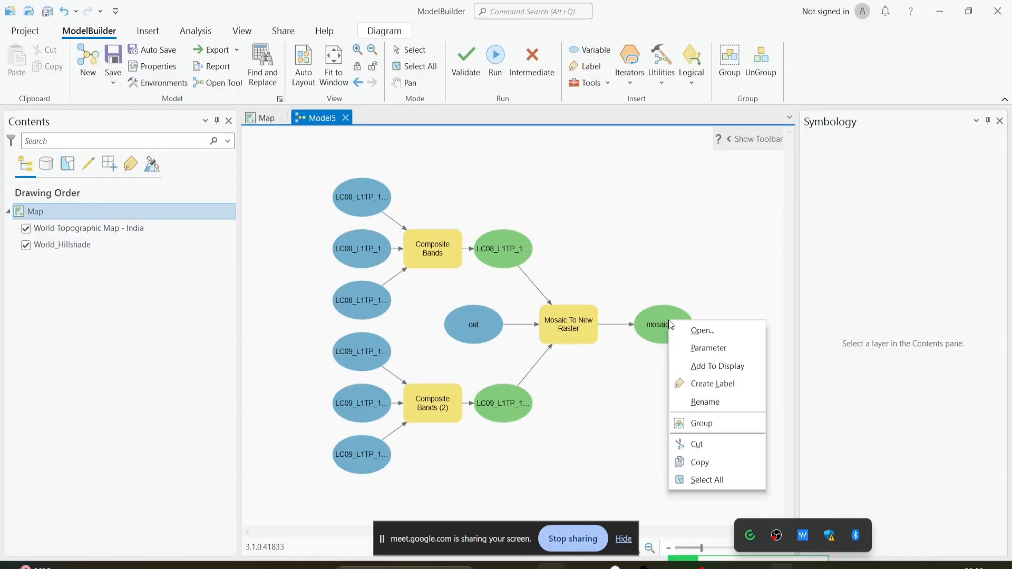
click(698, 365)
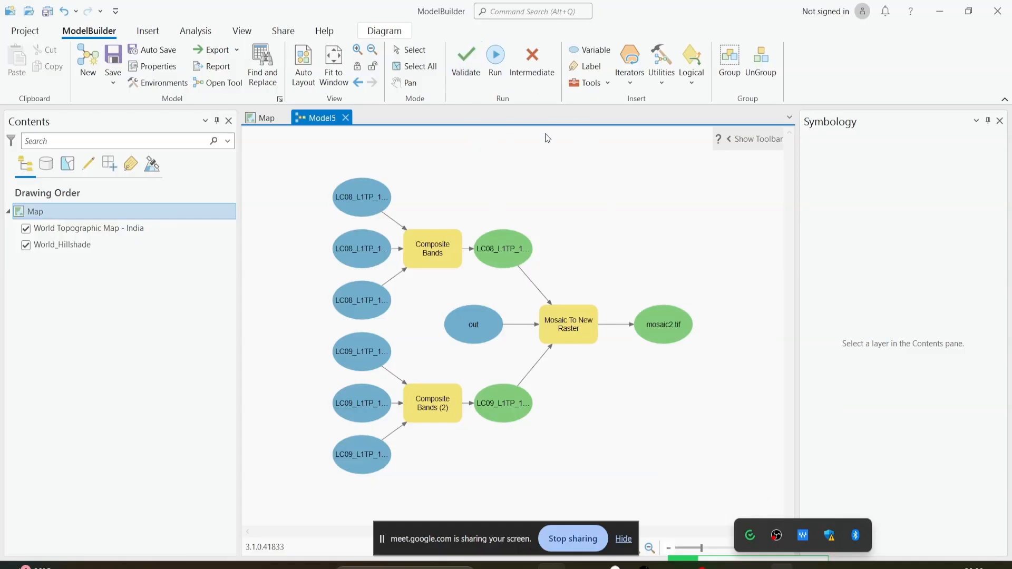
Step: Run the model through all three processes and close its progress window once processing is done
click(500, 82)
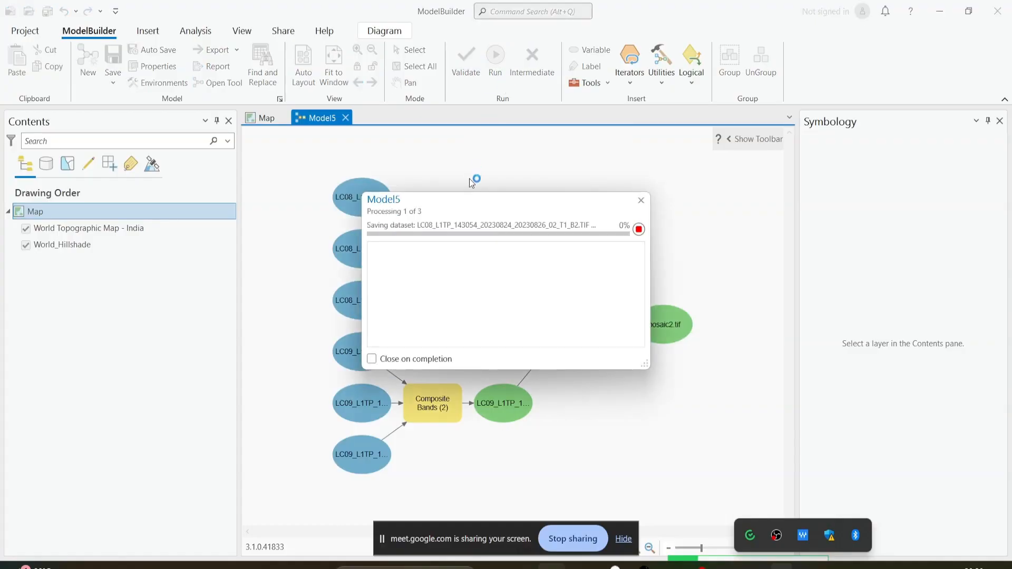
drag(504, 201, 735, 131)
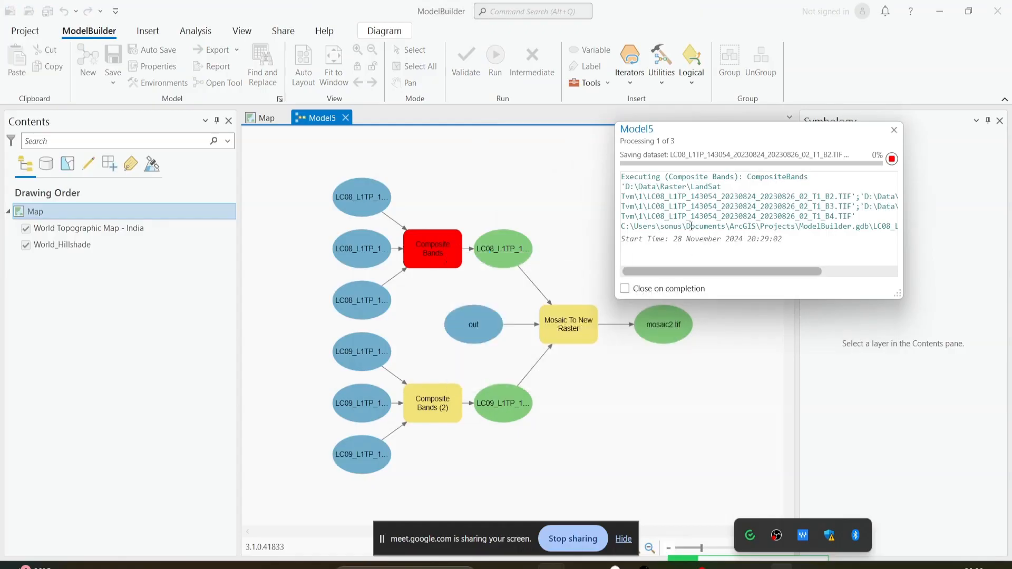
mouse_move(720, 269)
mouse_down()
mouse_move(836, 274)
mouse_move(715, 287)
mouse_up()
mouse_move(435, 236)
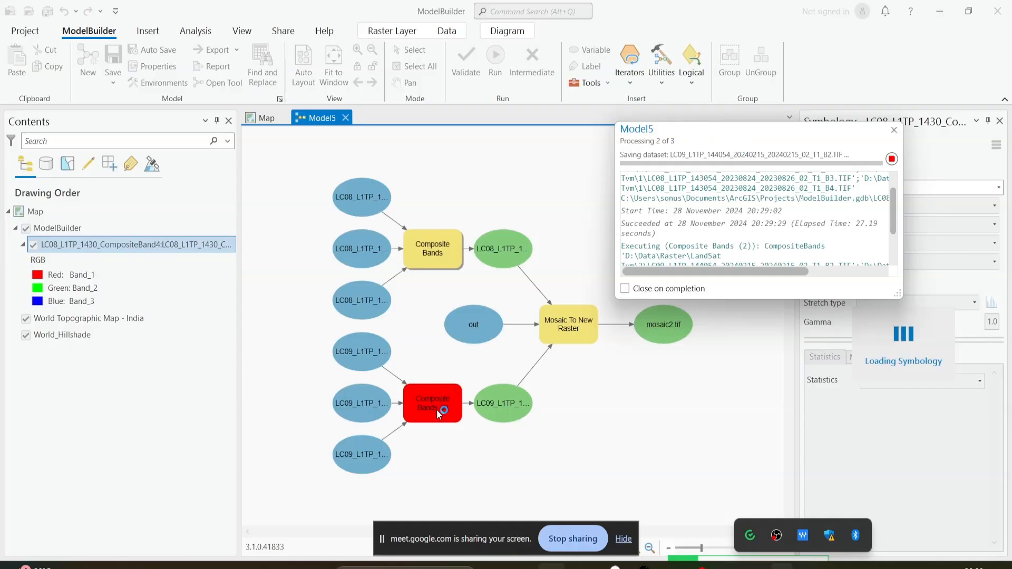
mouse_move(435, 404)
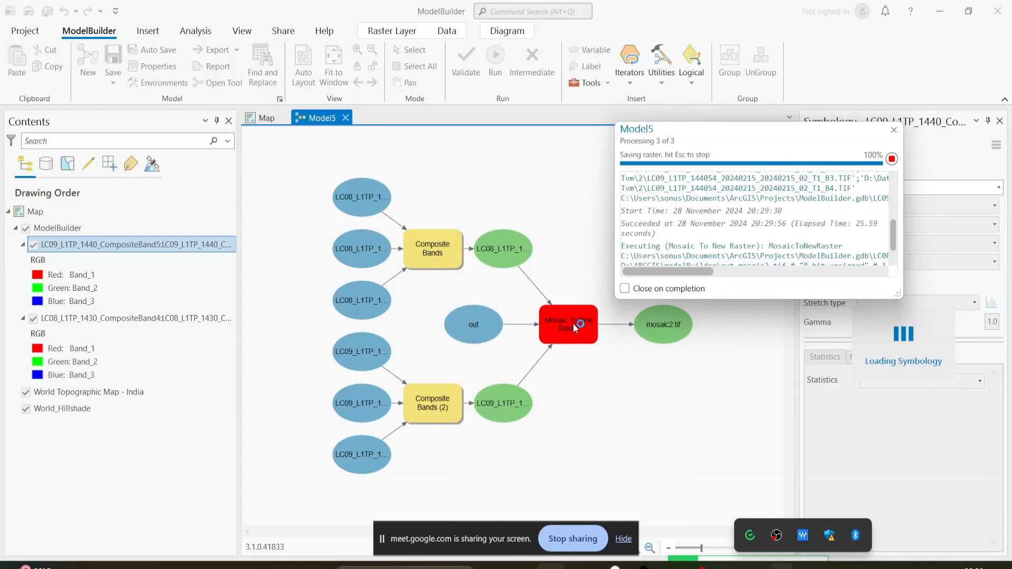
mouse_move(574, 323)
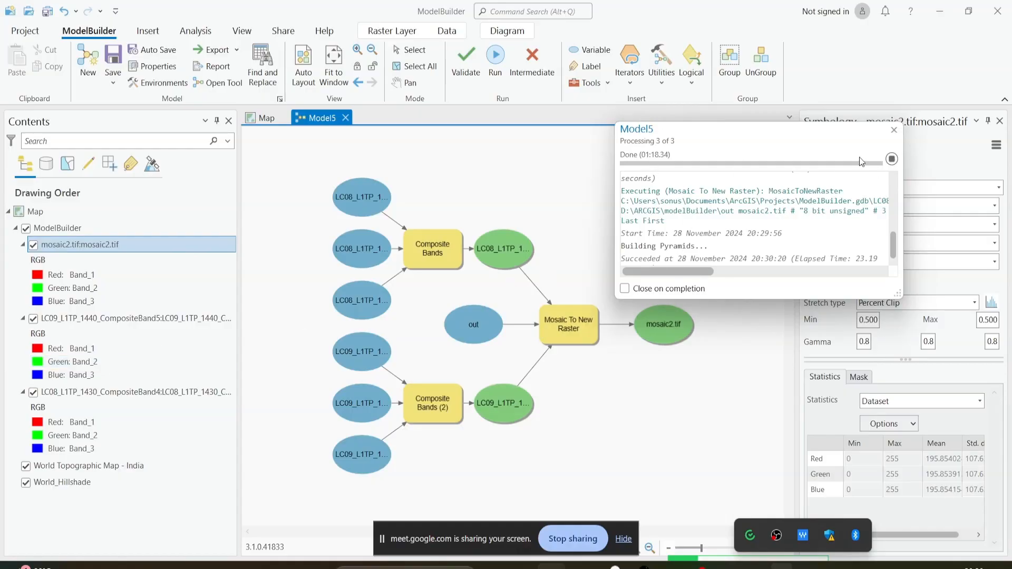
click(625, 289)
click(894, 131)
Step: Hide the mosaic2.tif layer in the map, examine the two composite rasters beneath it, and return to Model5
click(258, 121)
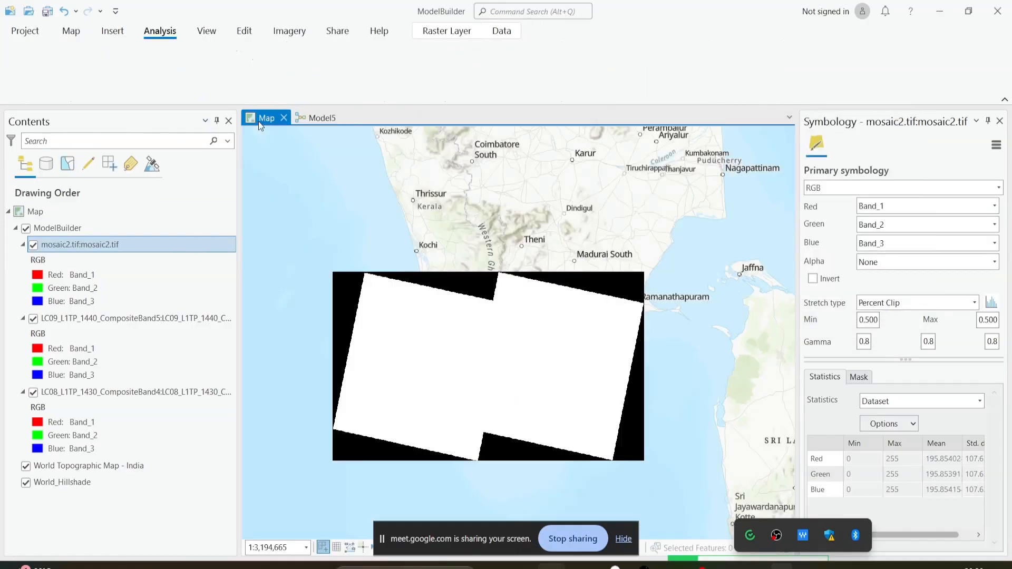
click(34, 245)
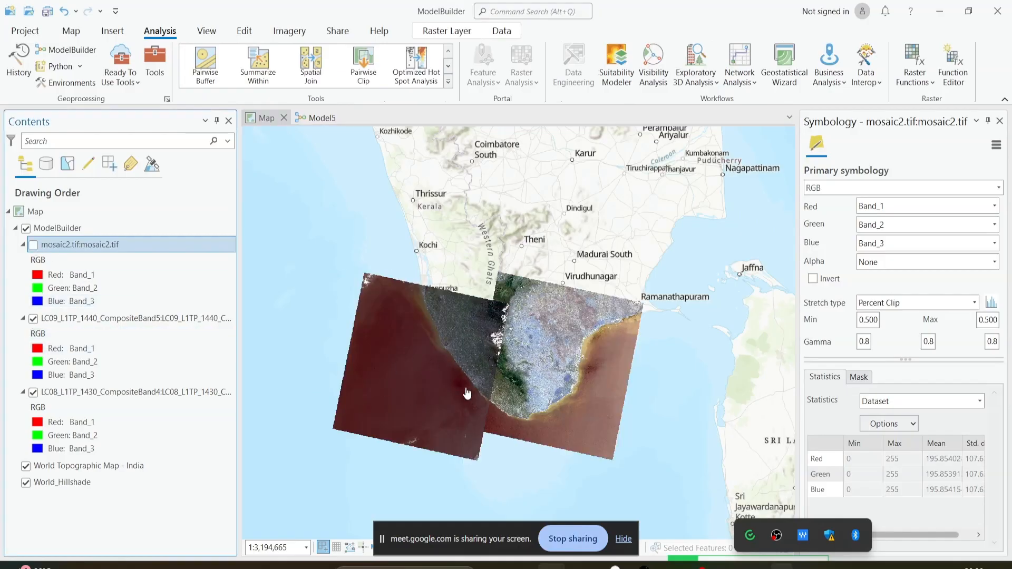
scroll(467, 393, up, 3)
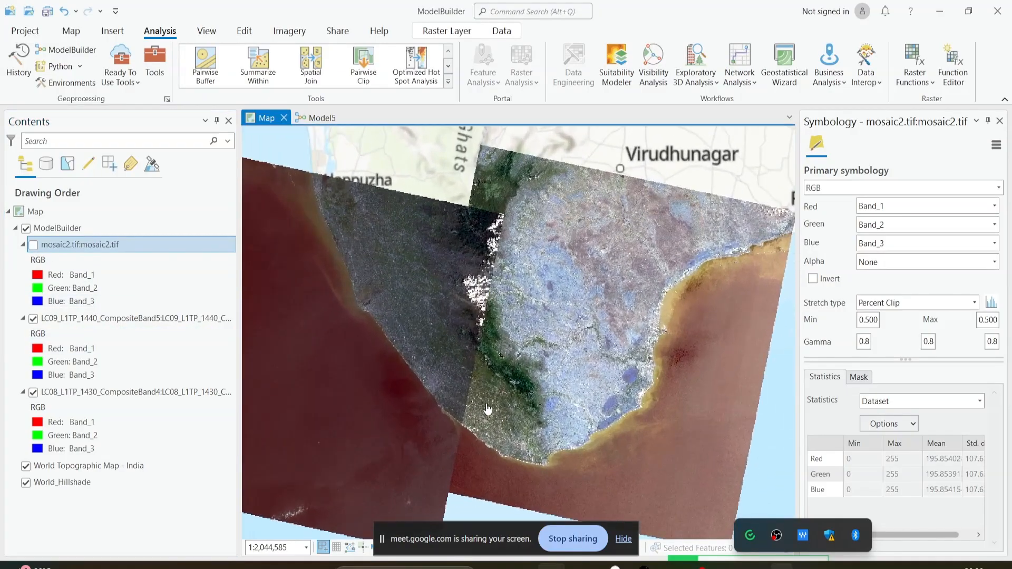
scroll(487, 411, up, 2)
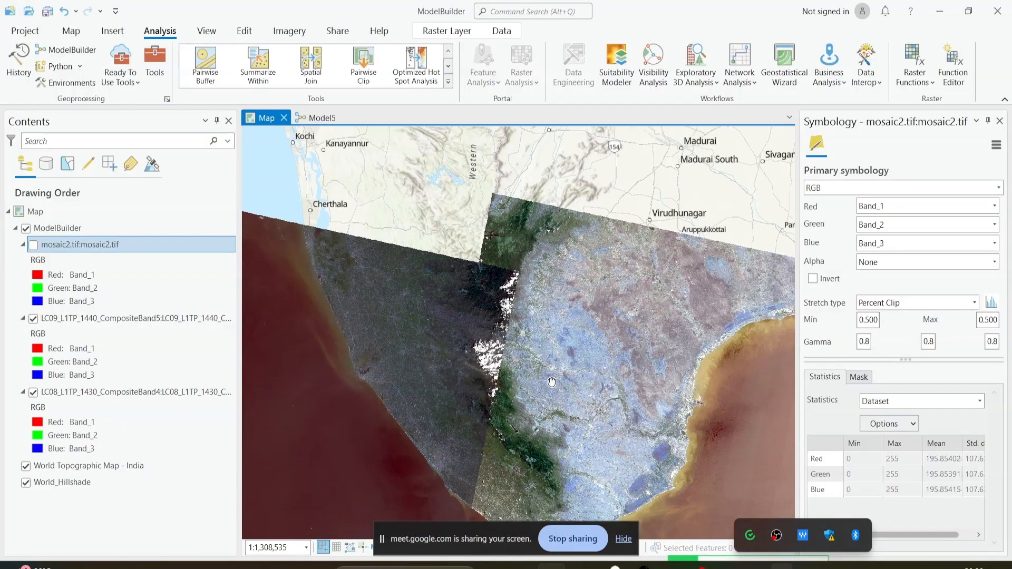
drag(551, 382, 519, 295)
drag(448, 364, 624, 393)
drag(725, 364, 624, 418)
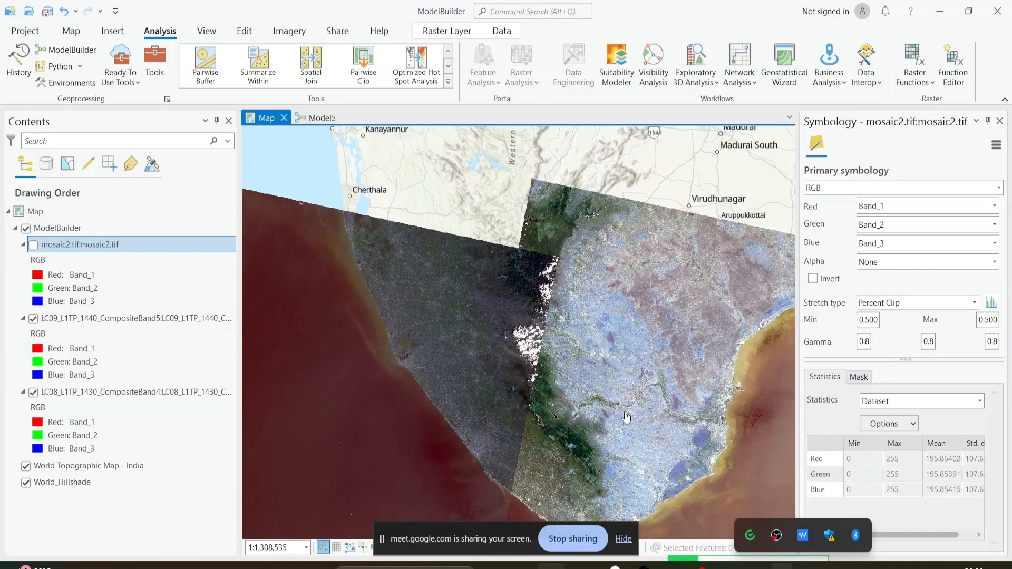
click(323, 118)
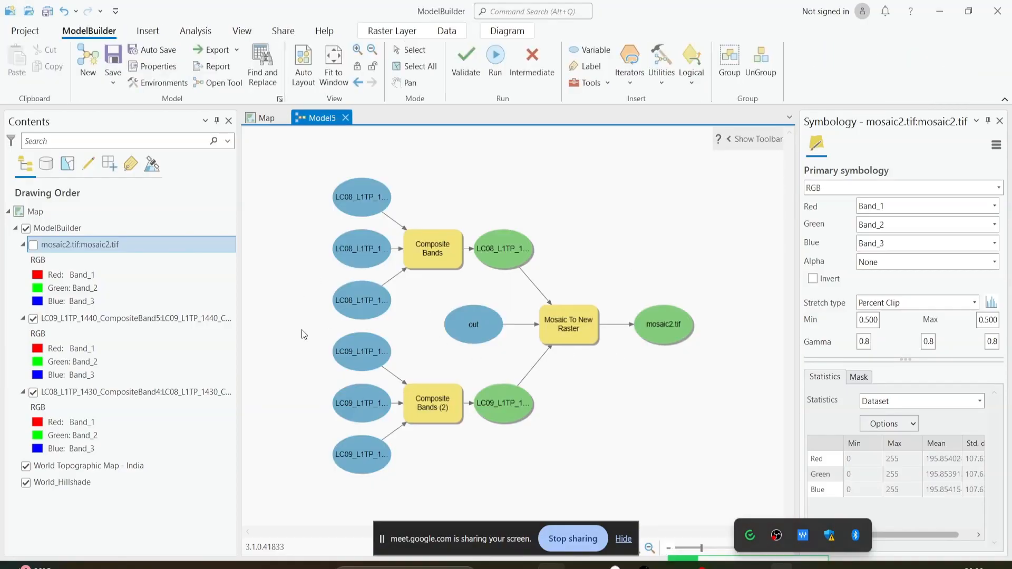